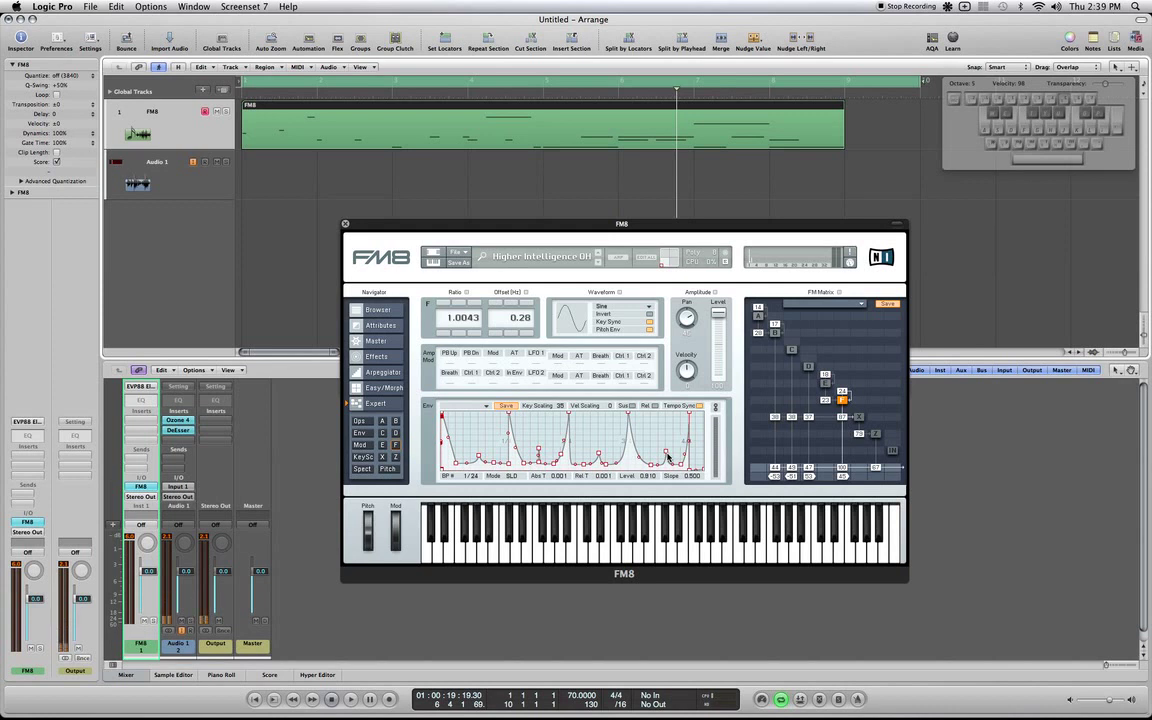
# Step: Show FM8's envelope page for all operators and expand operator F's envelope for editing
pyautogui.click(358, 433)
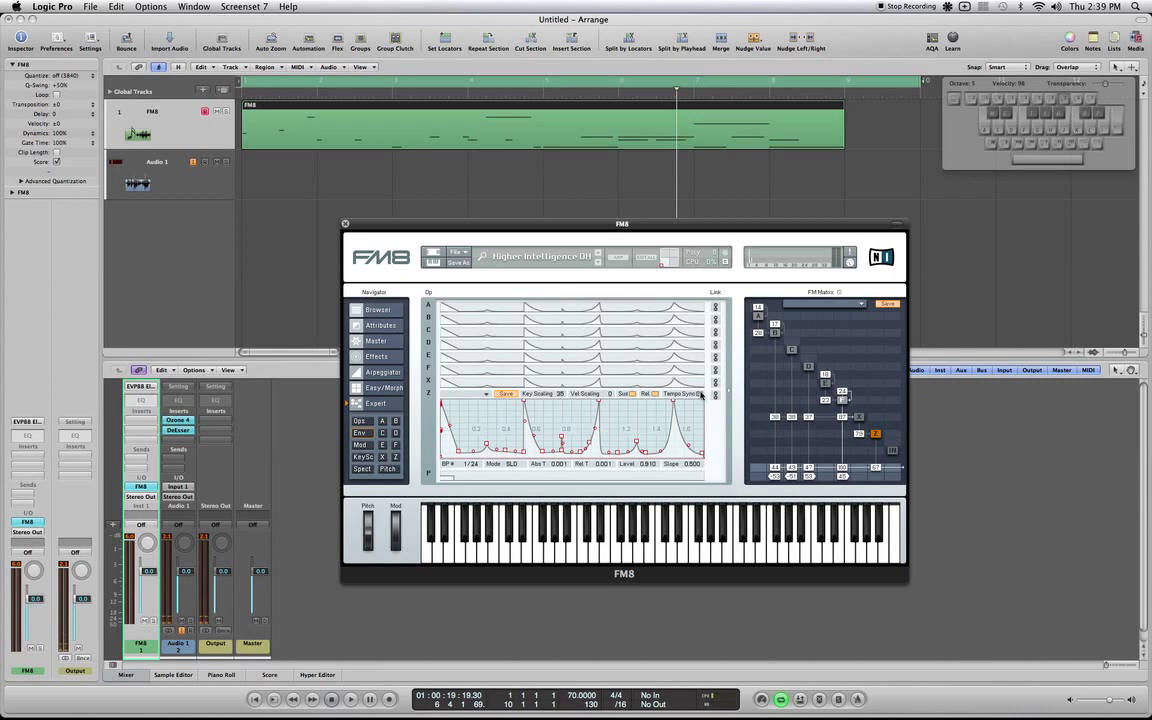
pyautogui.click(568, 369)
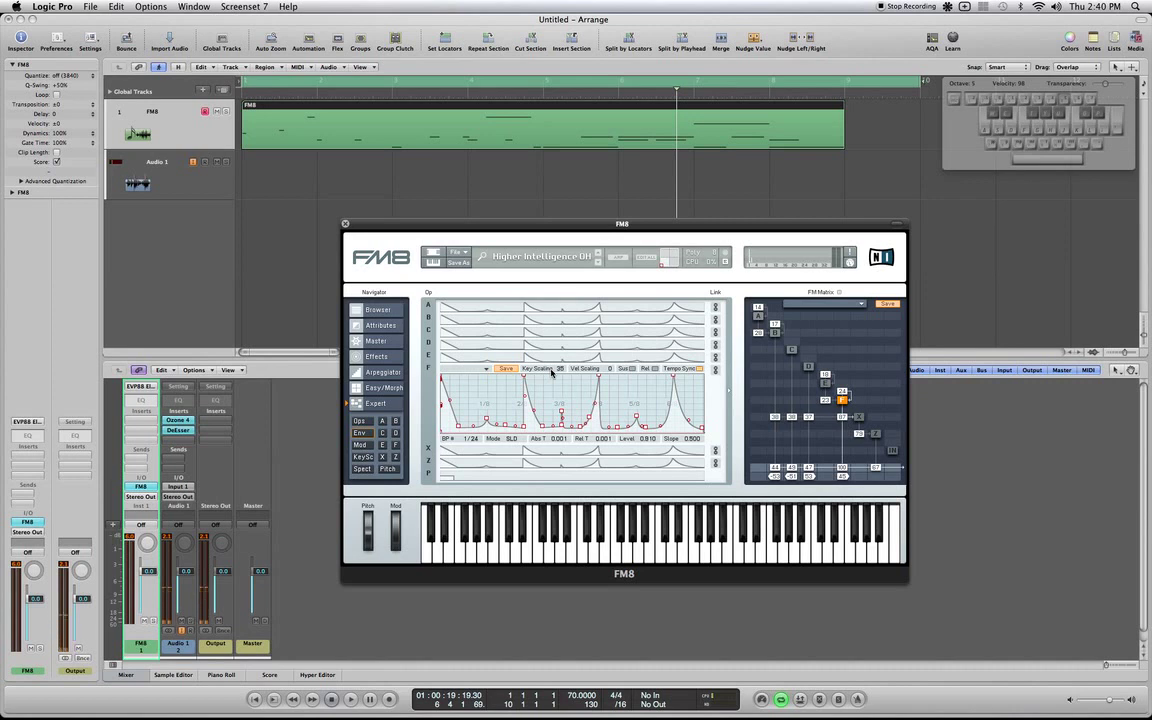
# Step: Step through the envelopes of operators A–D and turn off release on operator D
pyautogui.click(541, 309)
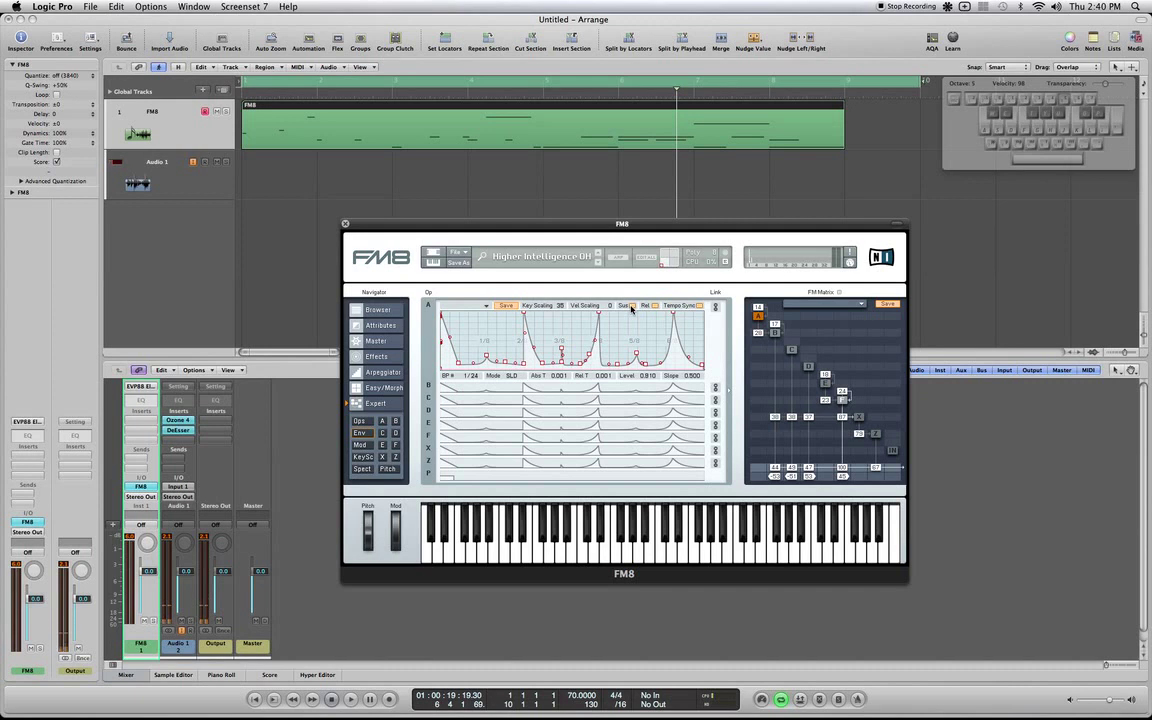
pyautogui.click(553, 388)
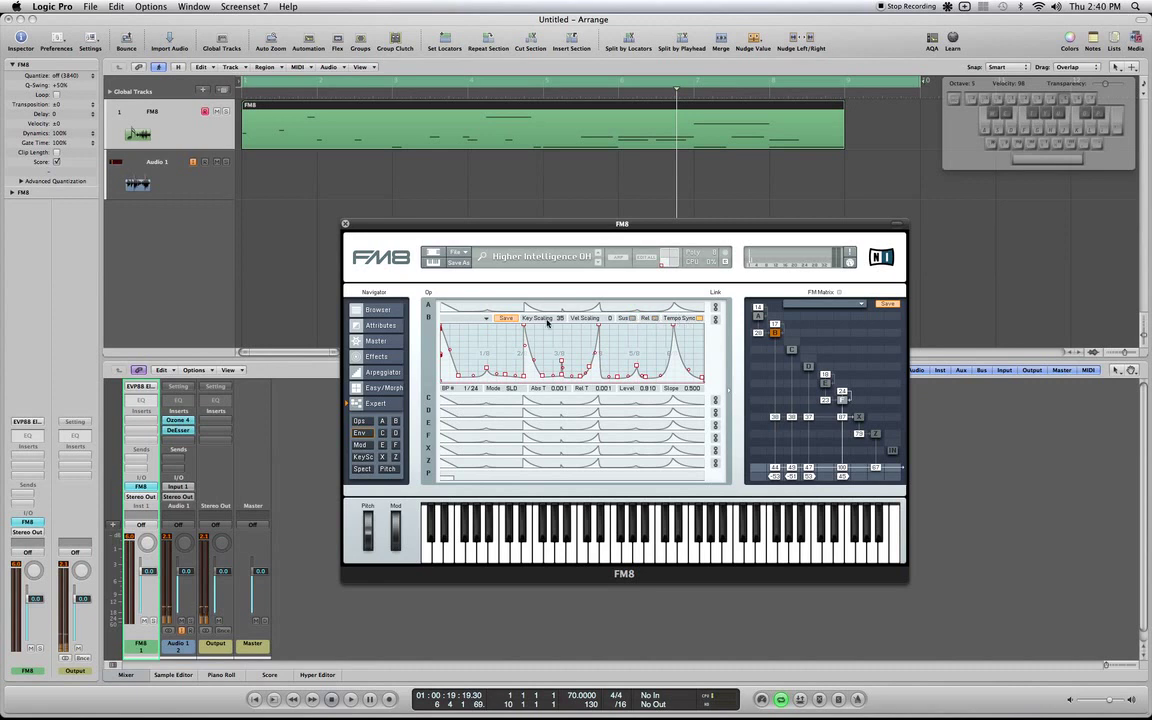
pyautogui.click(555, 401)
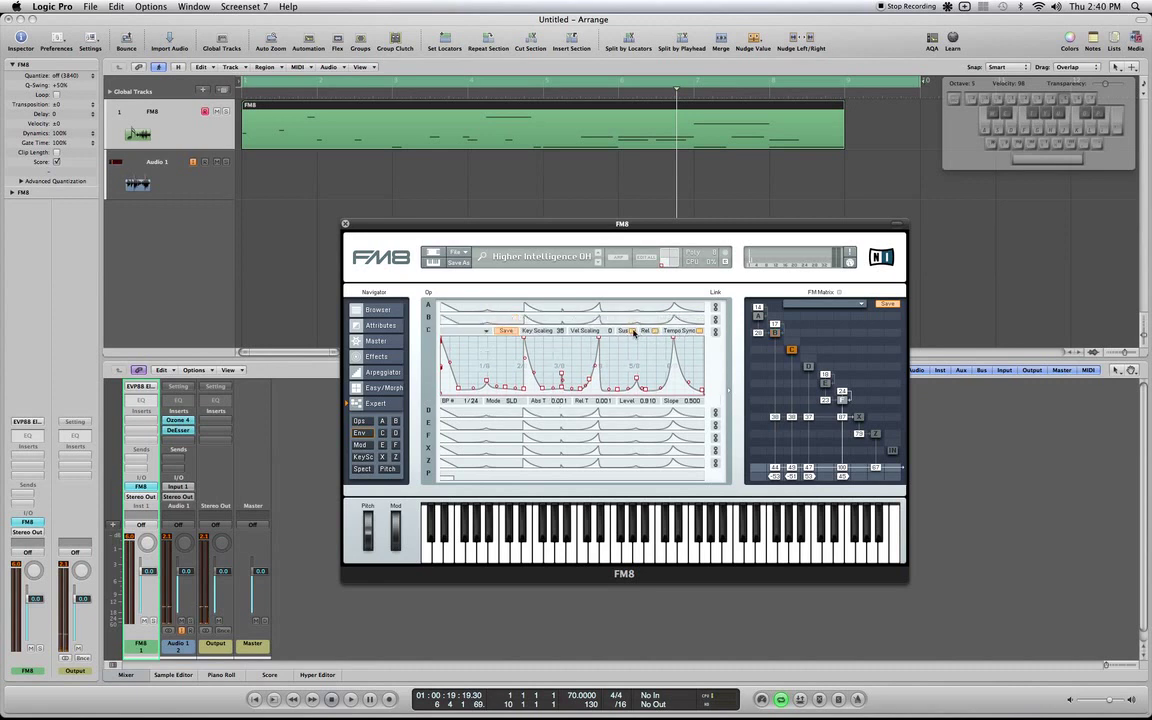
pyautogui.click(571, 413)
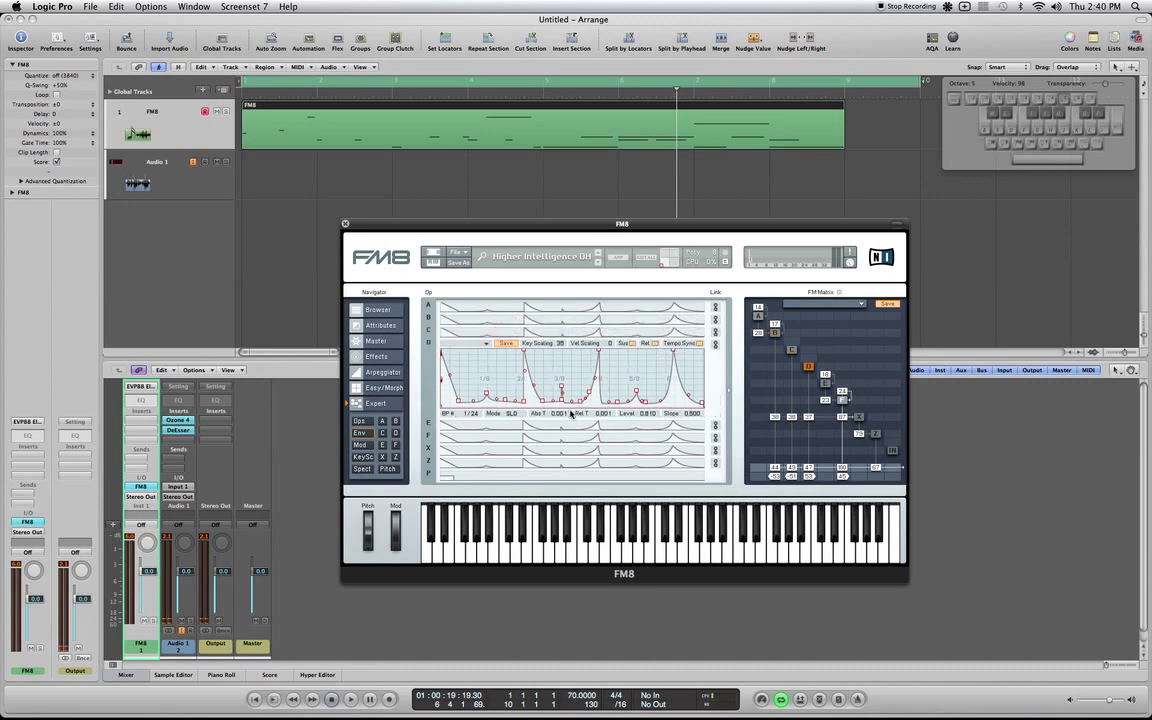
pyautogui.click(653, 344)
# Step: Tempo-sync operator Z's envelope after checking E and X, then return to the operator overview
pyautogui.click(530, 422)
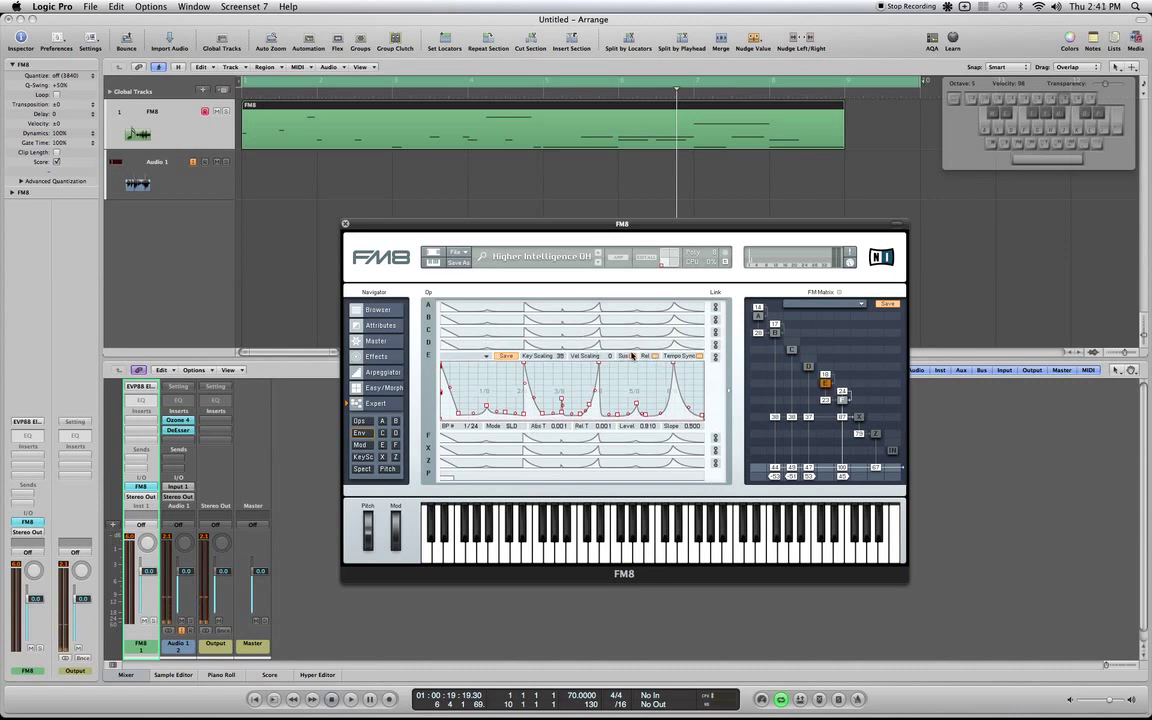
pyautogui.click(548, 447)
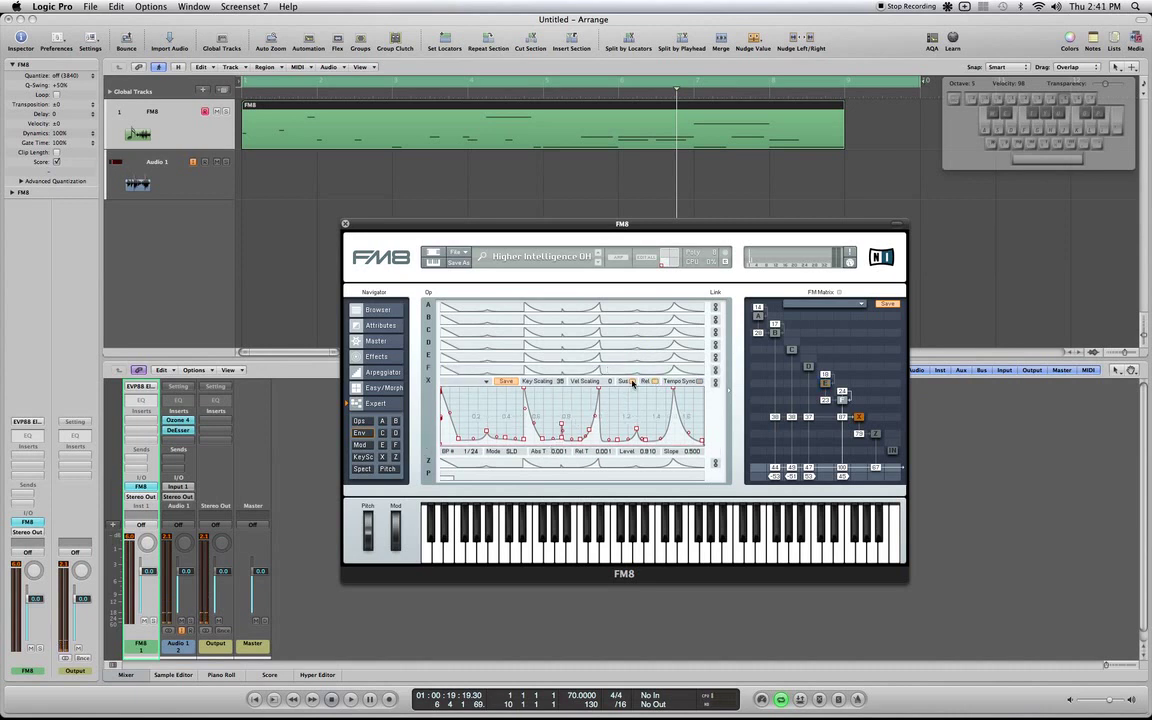
pyautogui.click(550, 463)
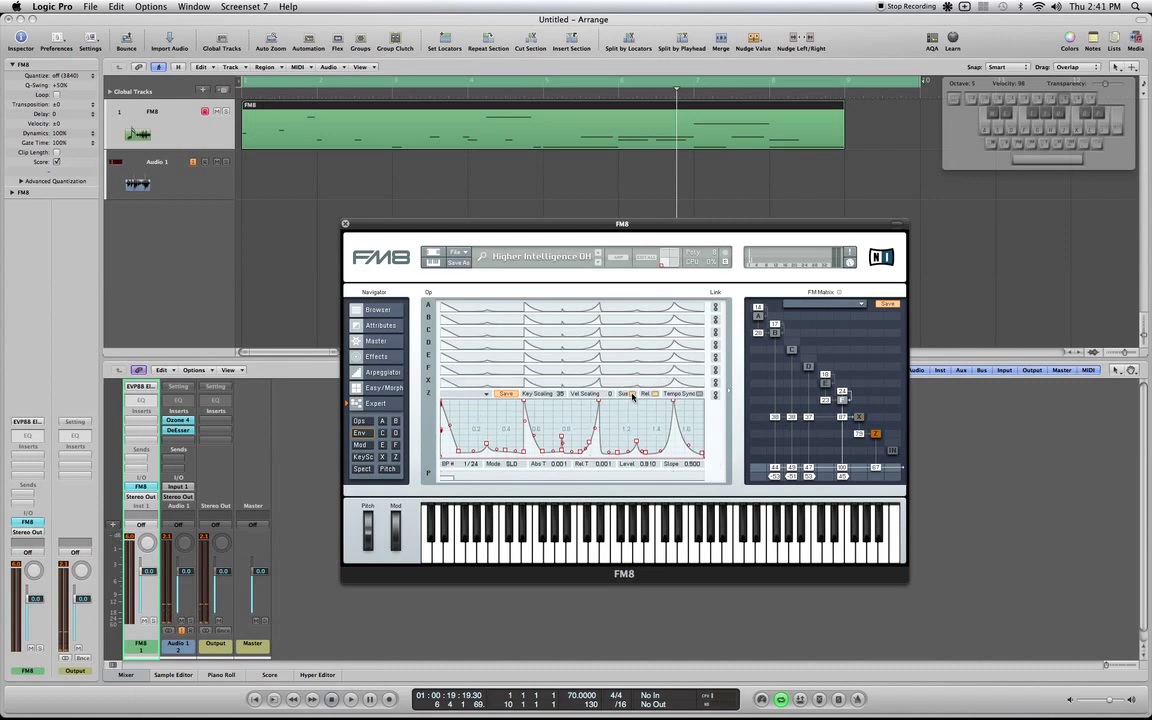
pyautogui.click(670, 394)
pyautogui.click(362, 423)
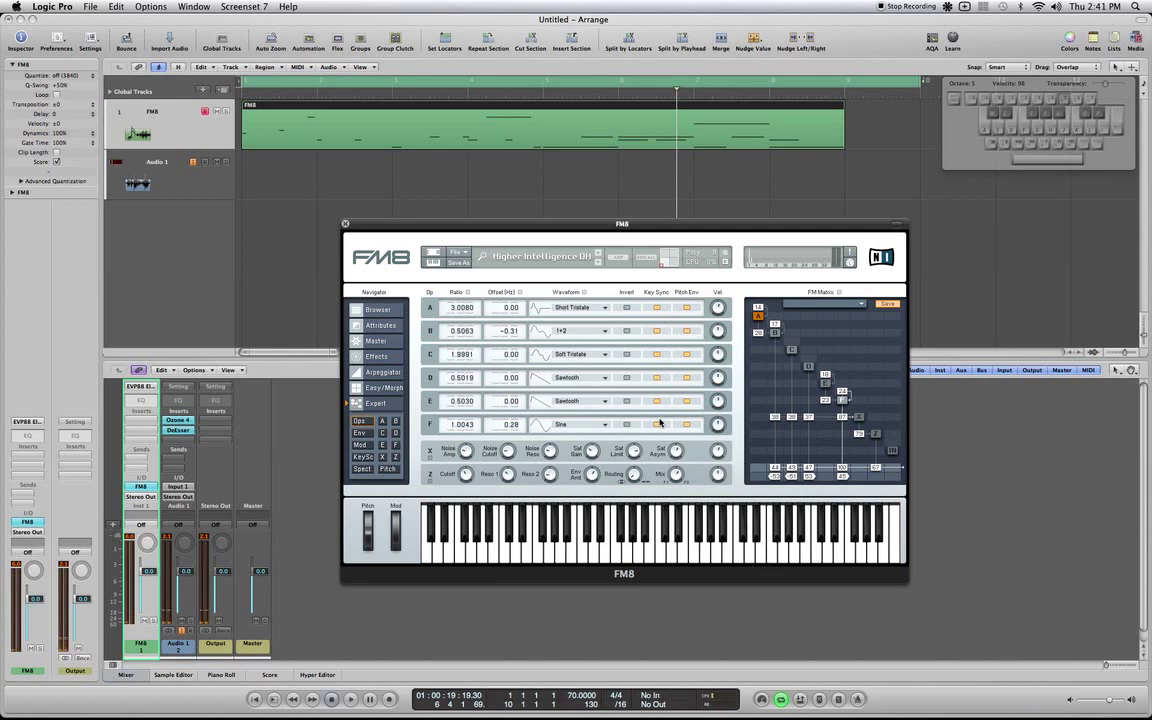
pyautogui.click(368, 437)
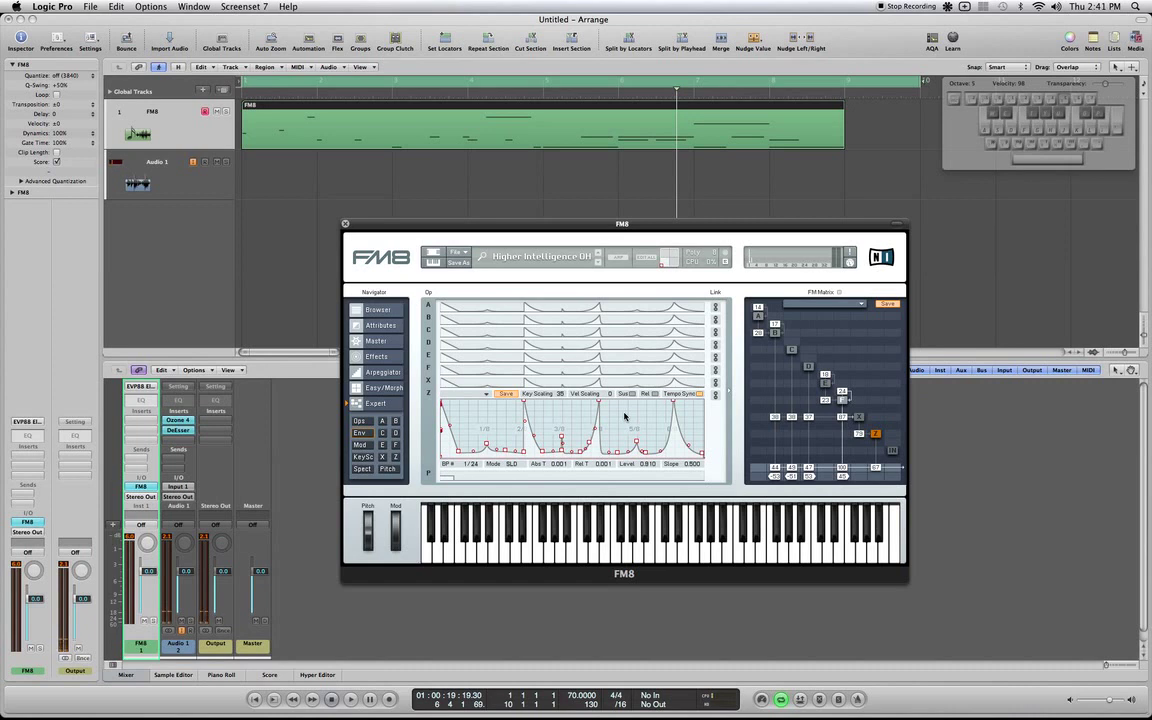
pyautogui.click(359, 420)
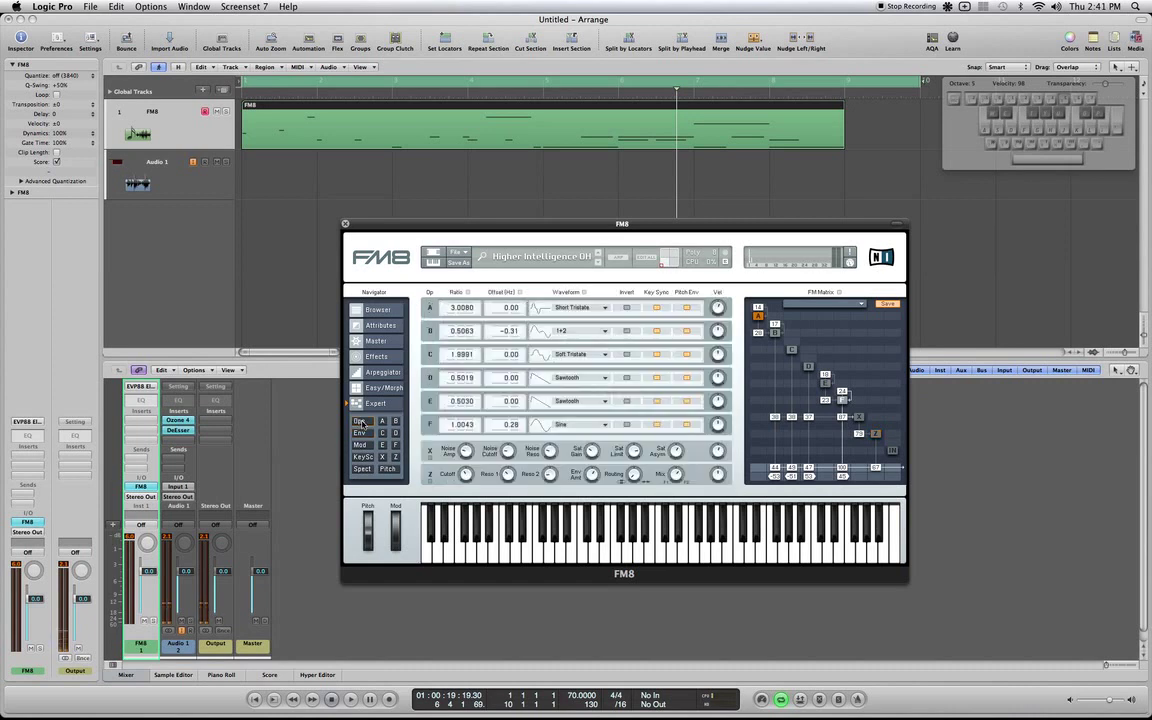
# Step: Show operator E's settings (ratio 0.5030, Sawtooth) and audition the patch on G5 and F5
pyautogui.click(826, 384)
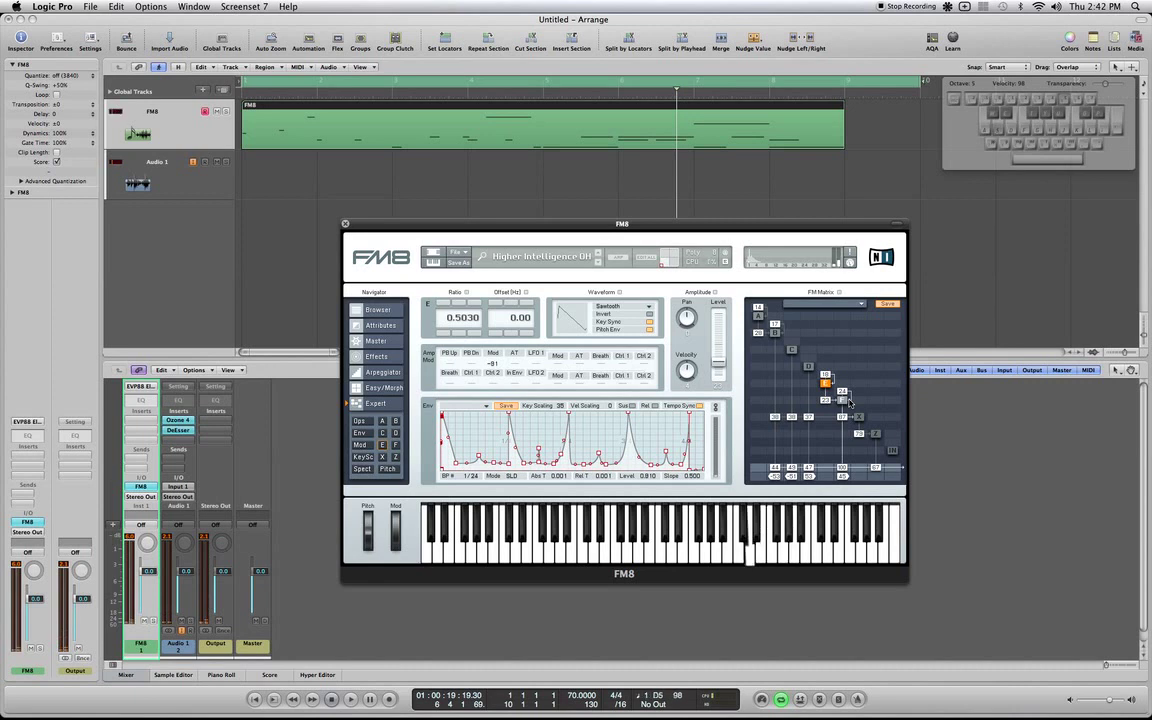
pyautogui.press('g')
pyautogui.press('f')
pyautogui.press('d')
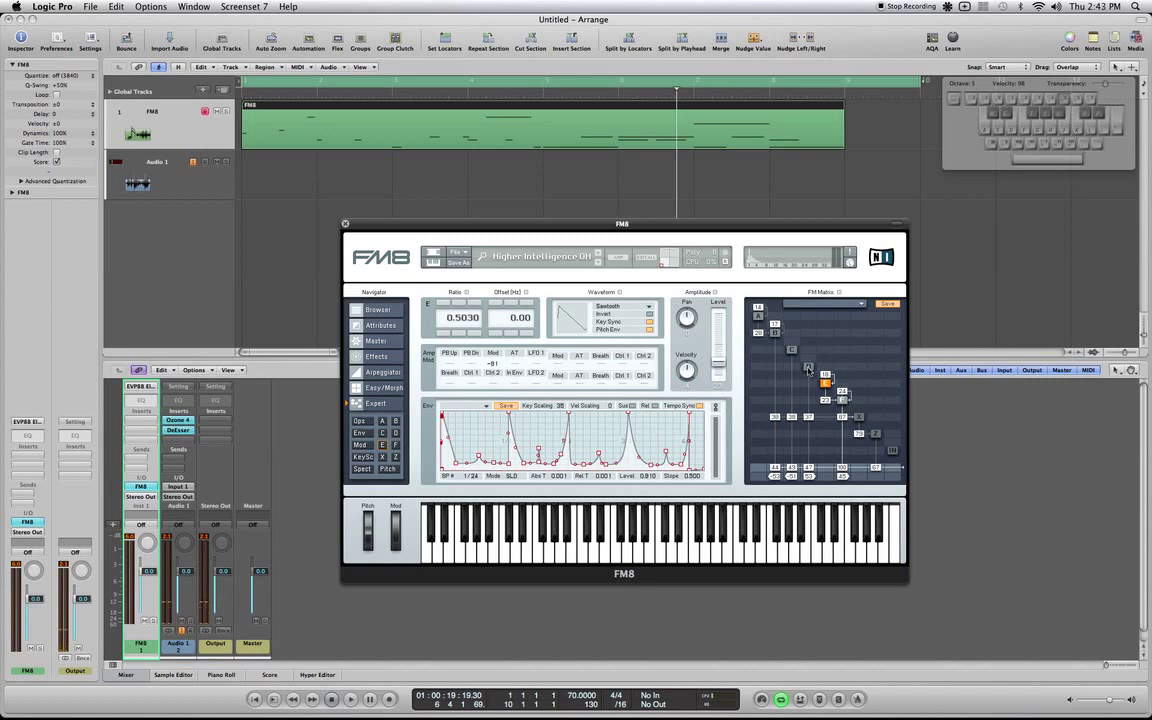
# Step: View operator D, then operator C's settings: ratio 1.9991, offset 0.00 Hz, Soft Tristate waveform
pyautogui.click(809, 368)
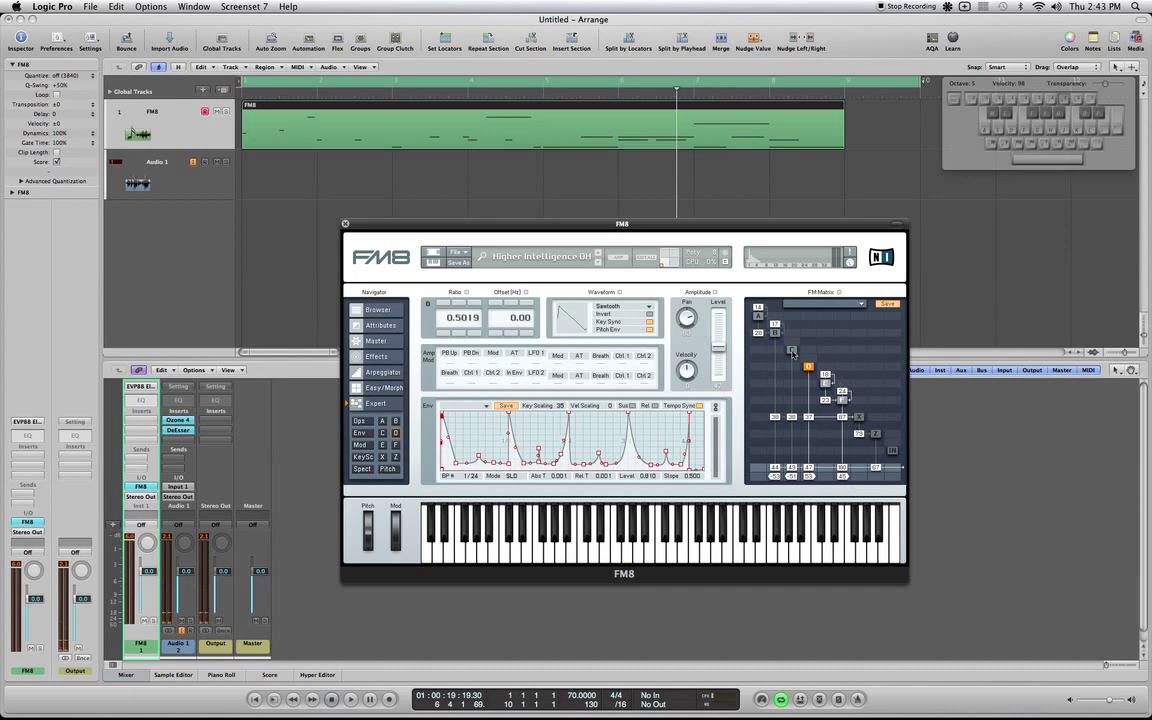
pyautogui.click(792, 350)
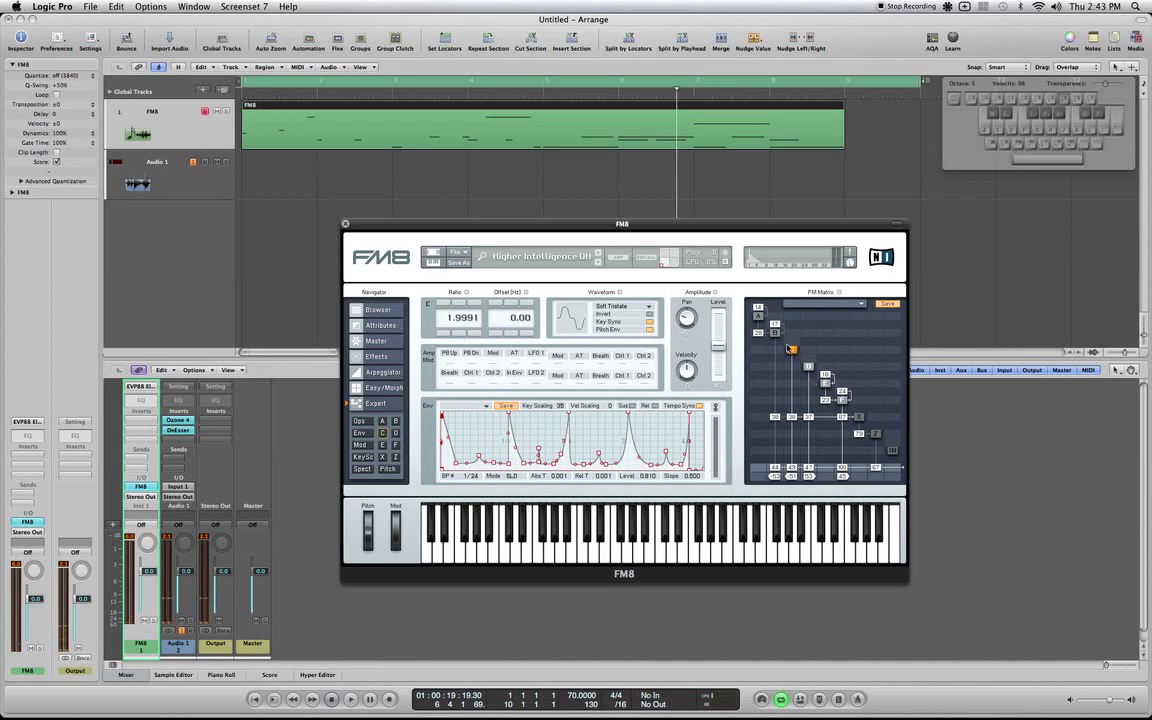
# Step: Display operator B's settings: ratio 0.5063, offset −0.31 Hz, 1+2 waveform
pyautogui.click(776, 334)
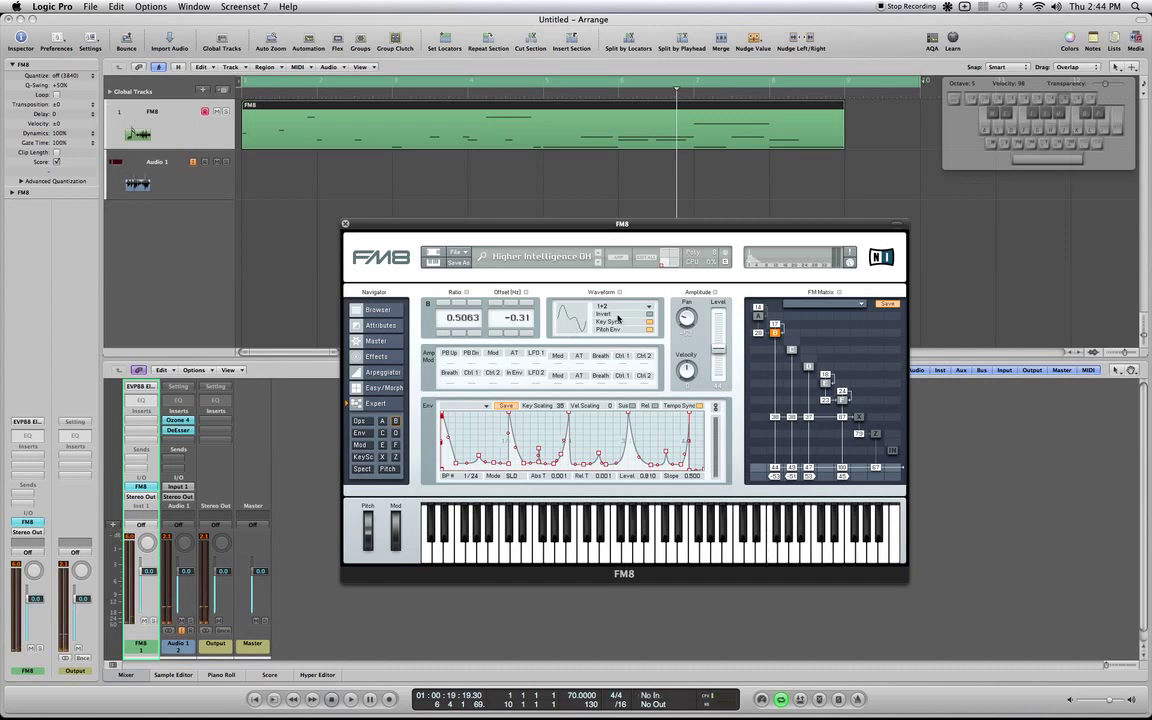
# Step: Display operator A's settings: ratio 3.0080, offset 0.00 Hz, Short Tristate waveform
pyautogui.click(758, 318)
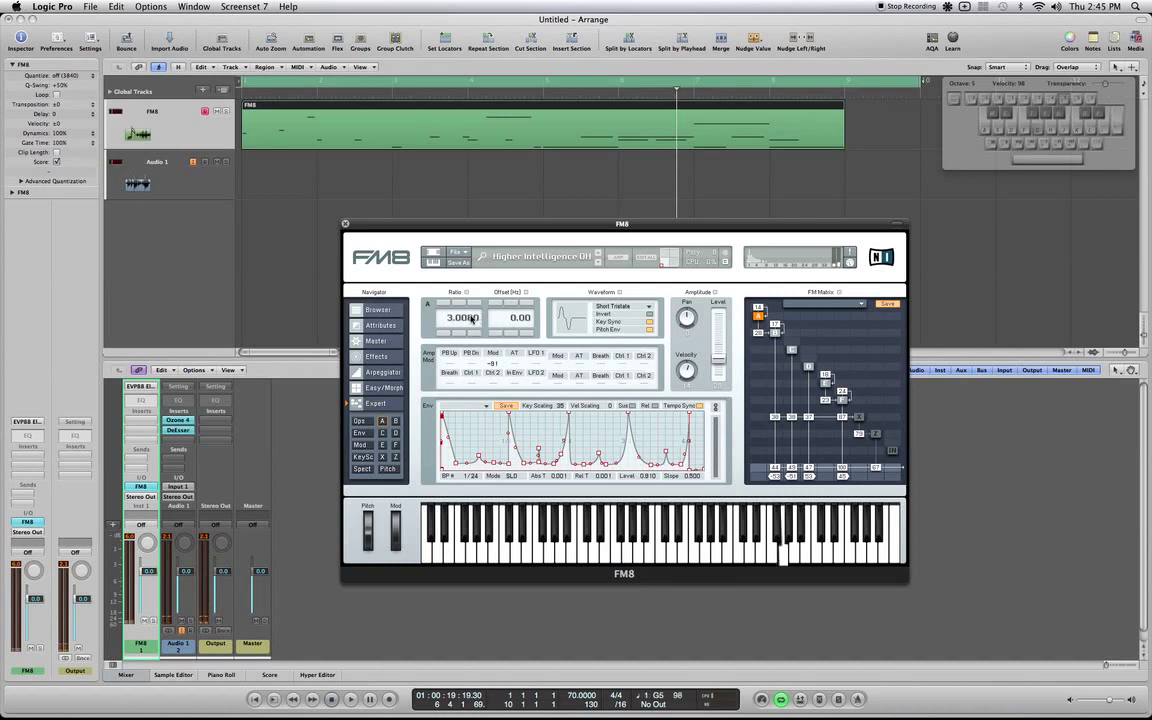
# Step: Audition the Higher Intelligence patch by playing a B5 note
pyautogui.press('j')
pyautogui.press('f')
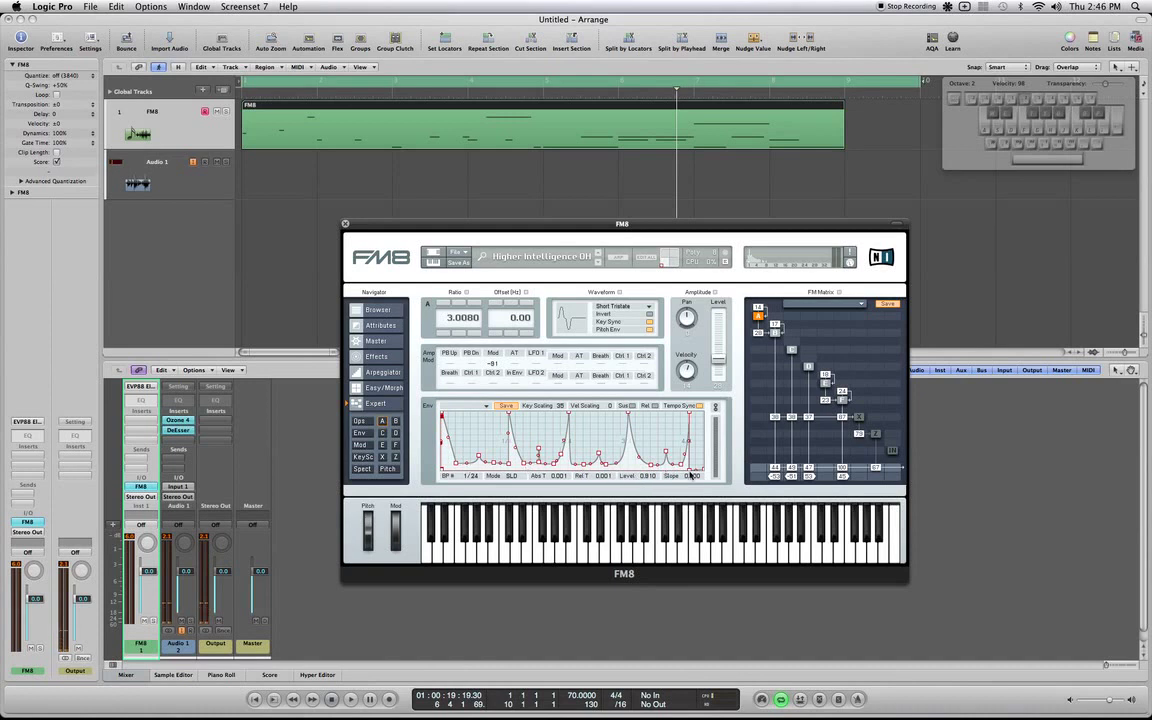
pyautogui.press('d')
pyautogui.press('d')
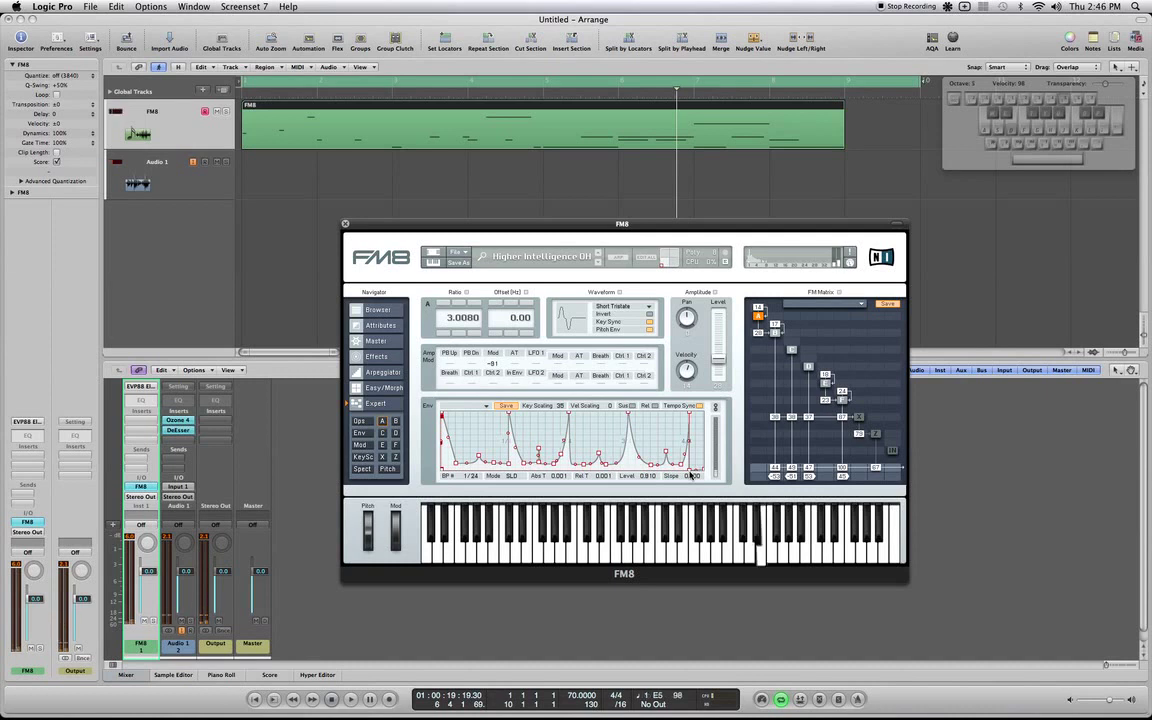
pyautogui.press('z')
pyautogui.press('z')
pyautogui.press('z')
pyautogui.press('d')
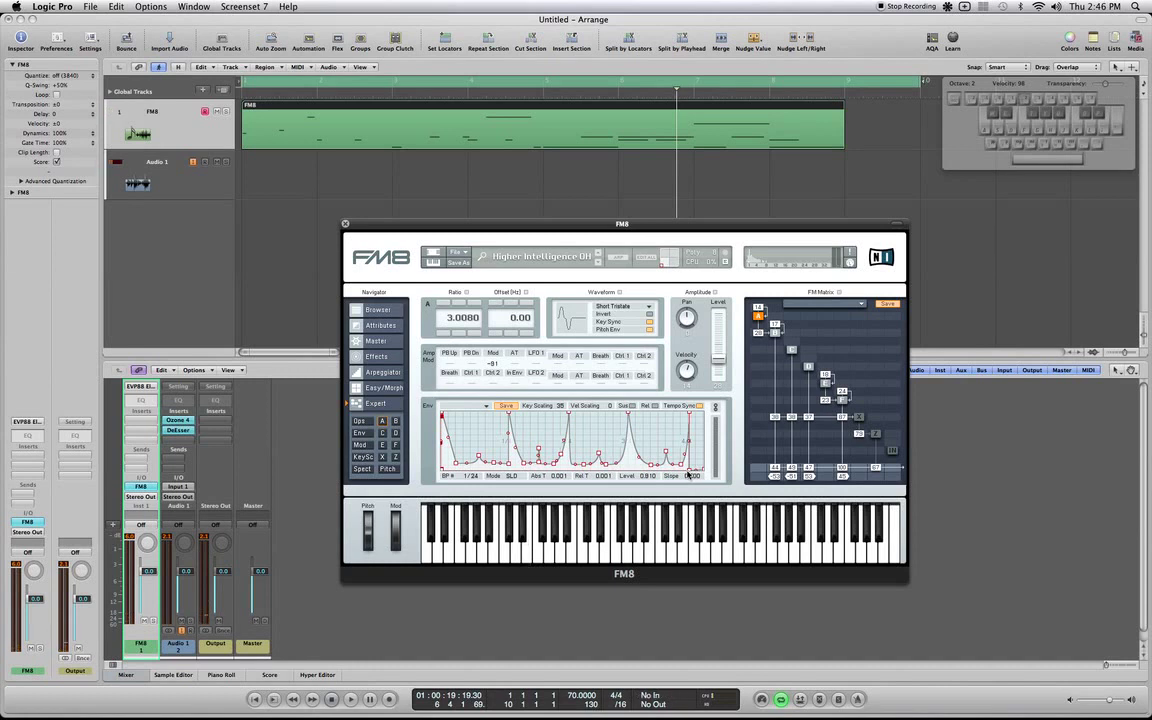
pyautogui.click(359, 432)
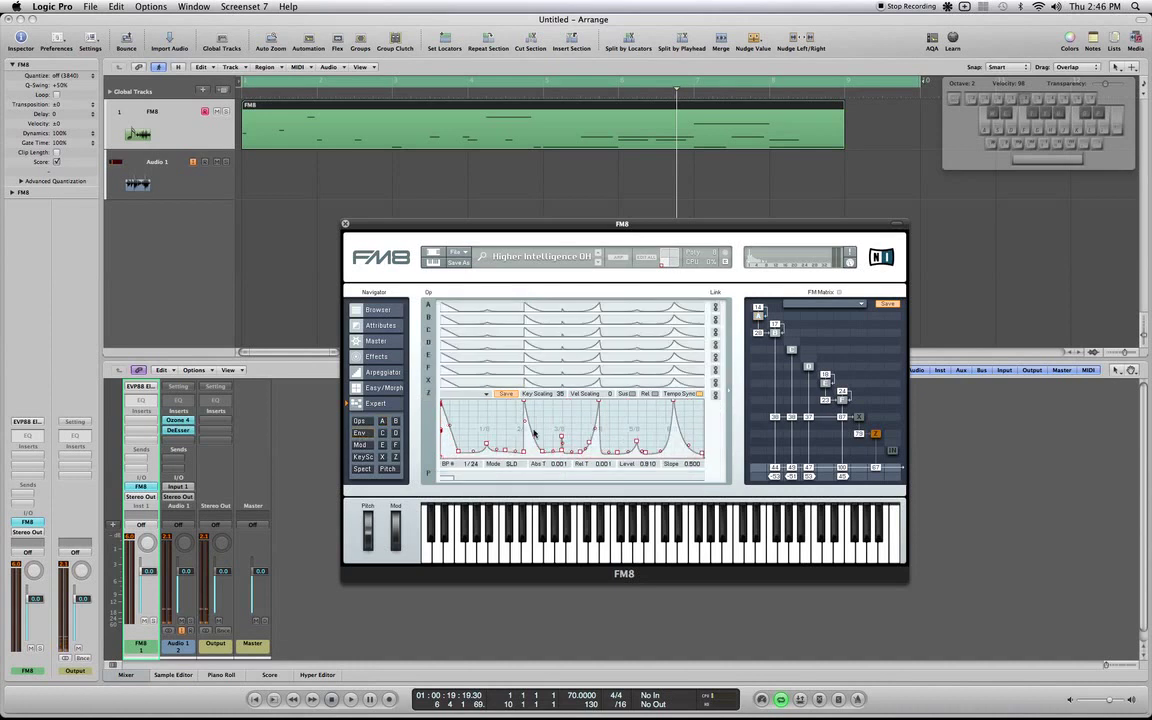
pyautogui.click(633, 396)
pyautogui.click(632, 377)
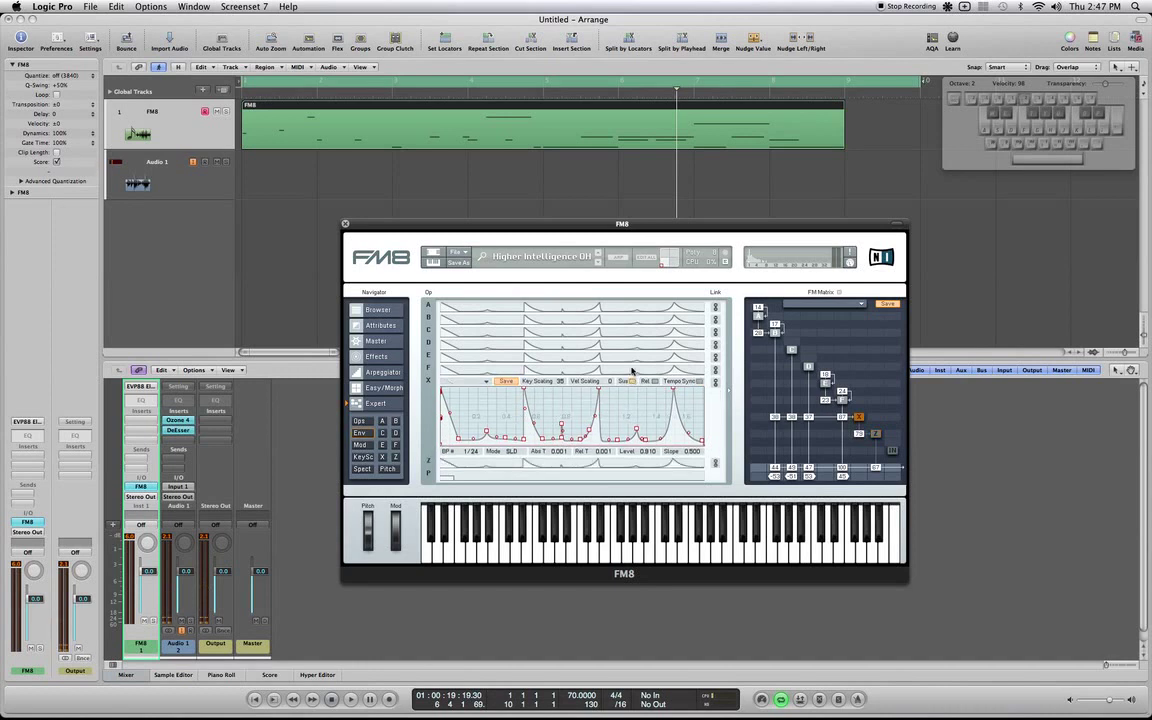
pyautogui.click(632, 369)
pyautogui.click(632, 352)
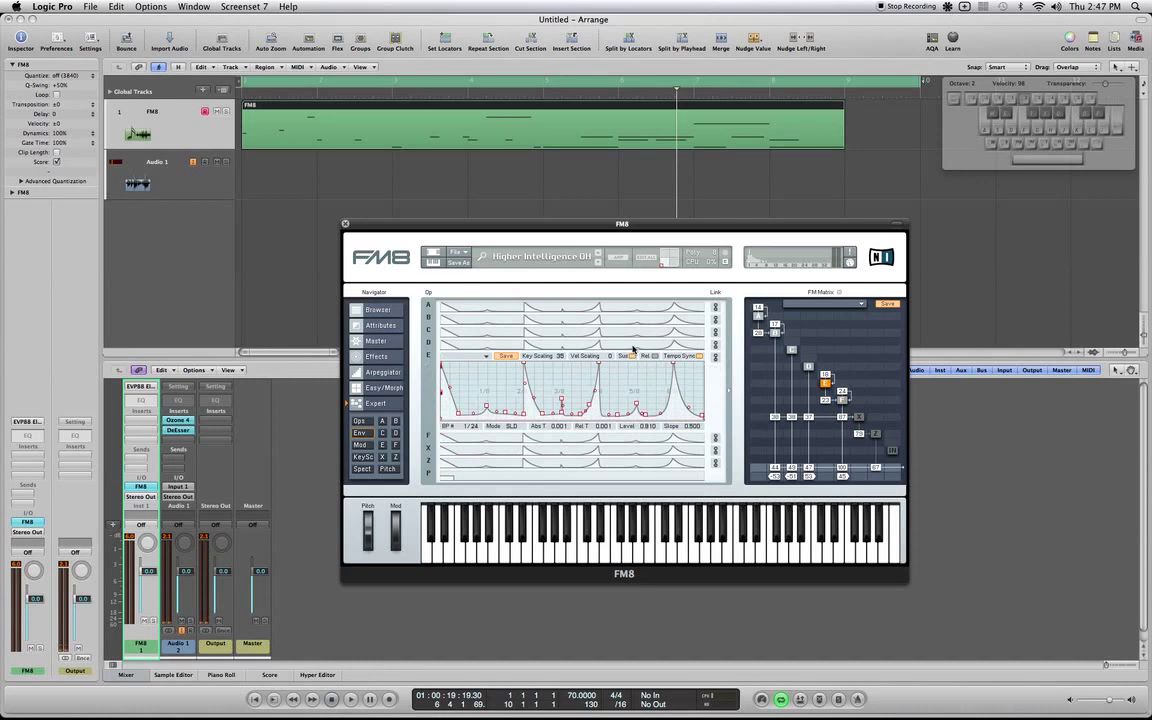
pyautogui.click(633, 346)
pyautogui.click(633, 334)
pyautogui.click(633, 322)
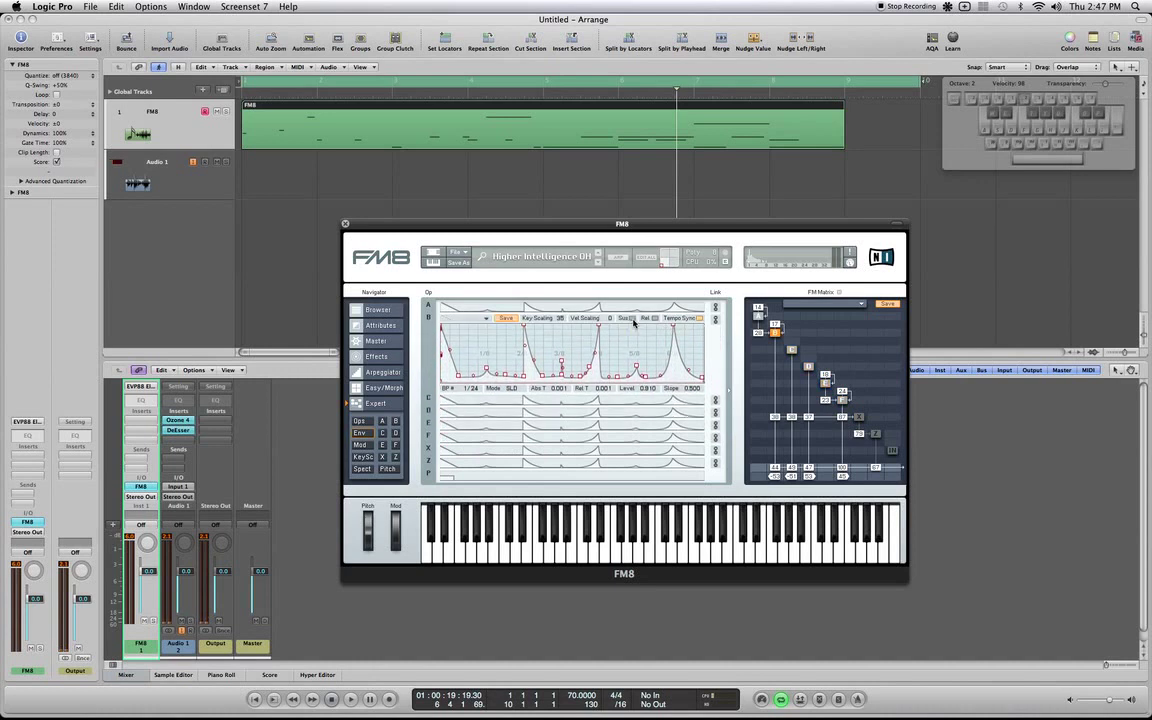
pyautogui.click(633, 309)
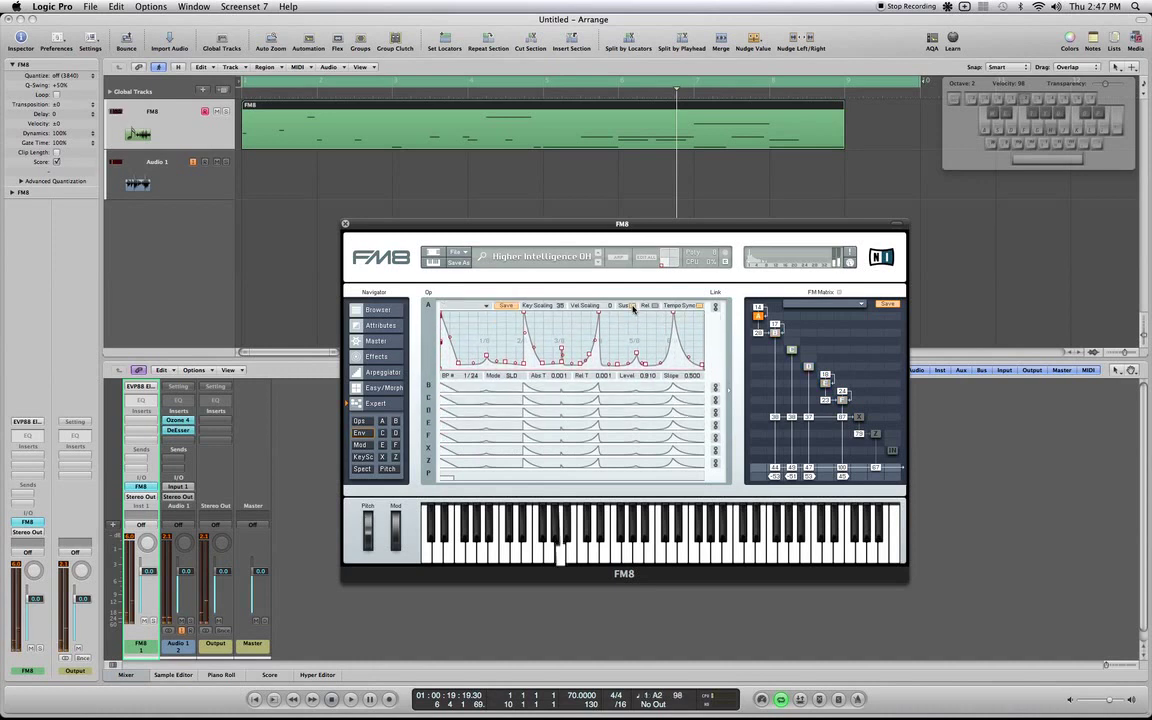
pyautogui.press('j')
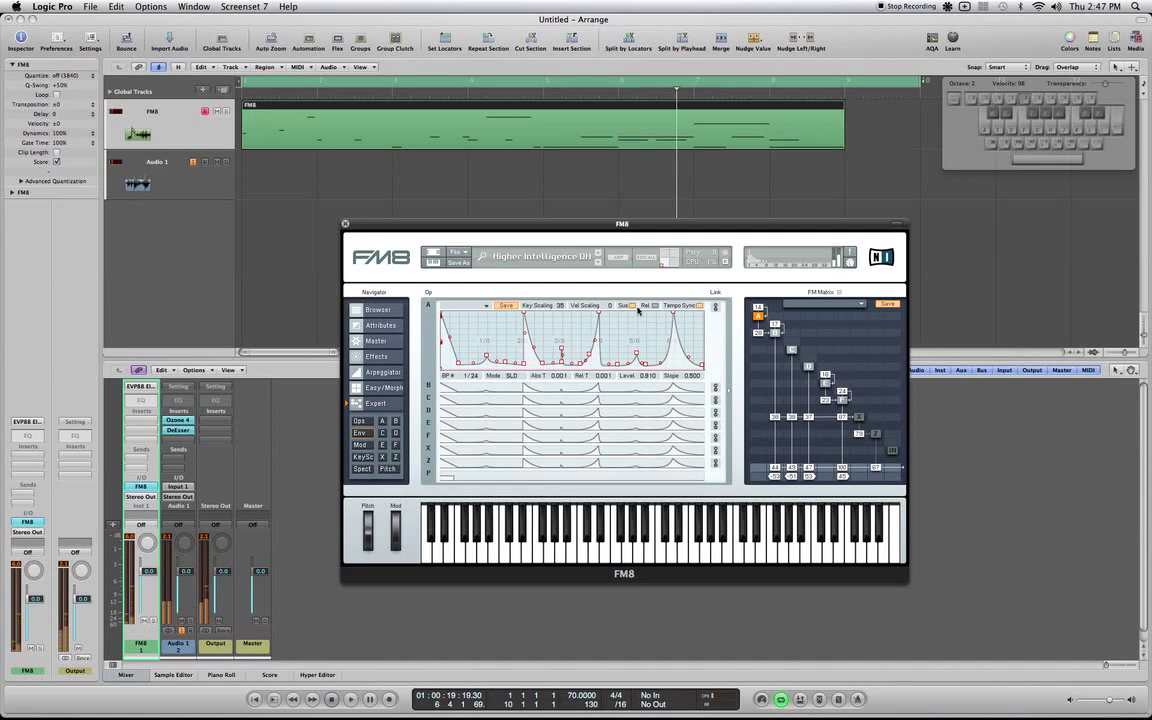
pyautogui.scroll(-1, 641, 348)
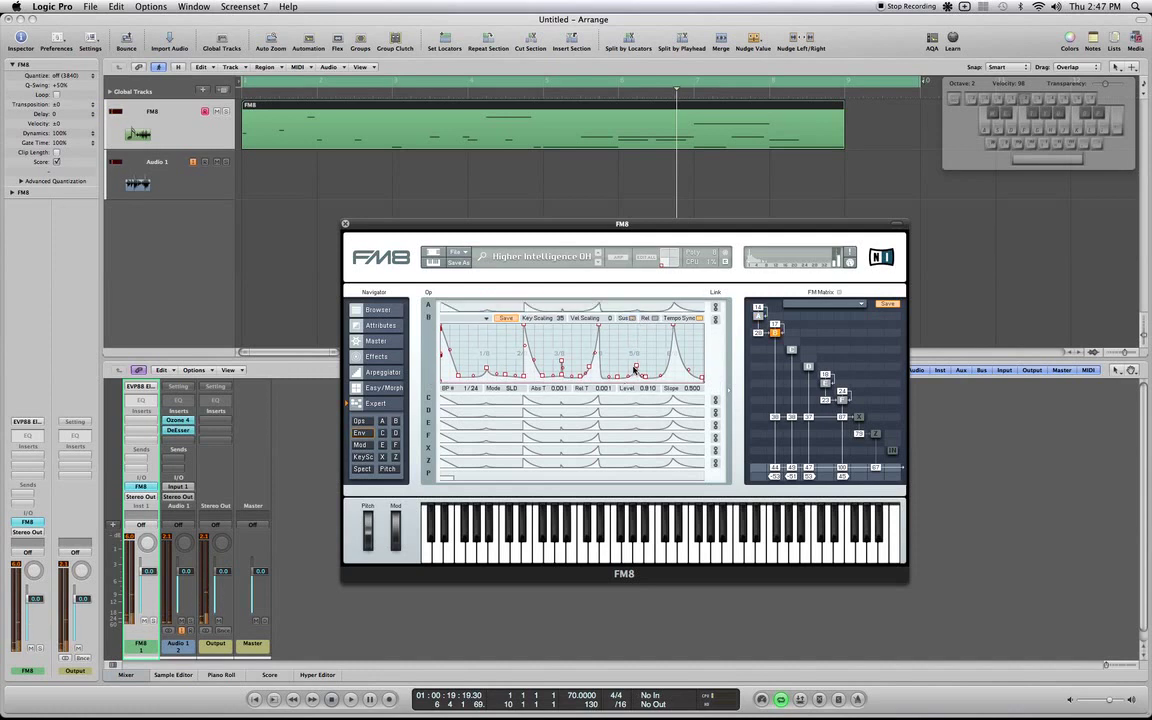
pyautogui.scroll(-1, 641, 362)
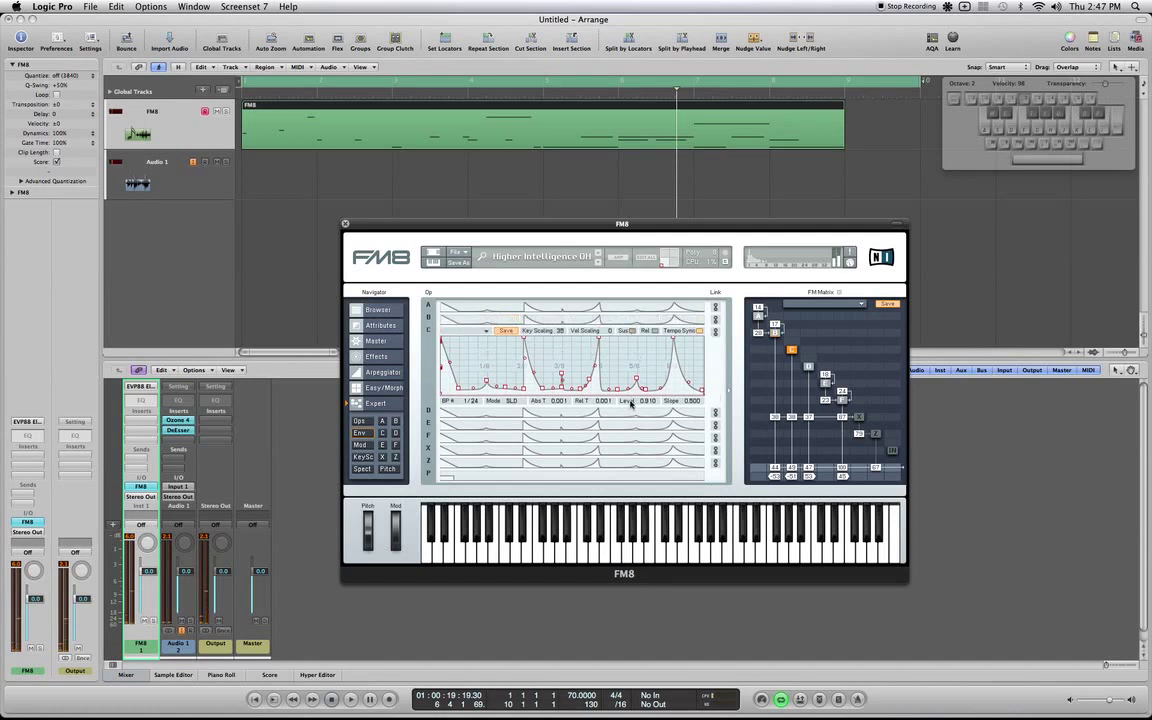
pyautogui.scroll(-1, 636, 352)
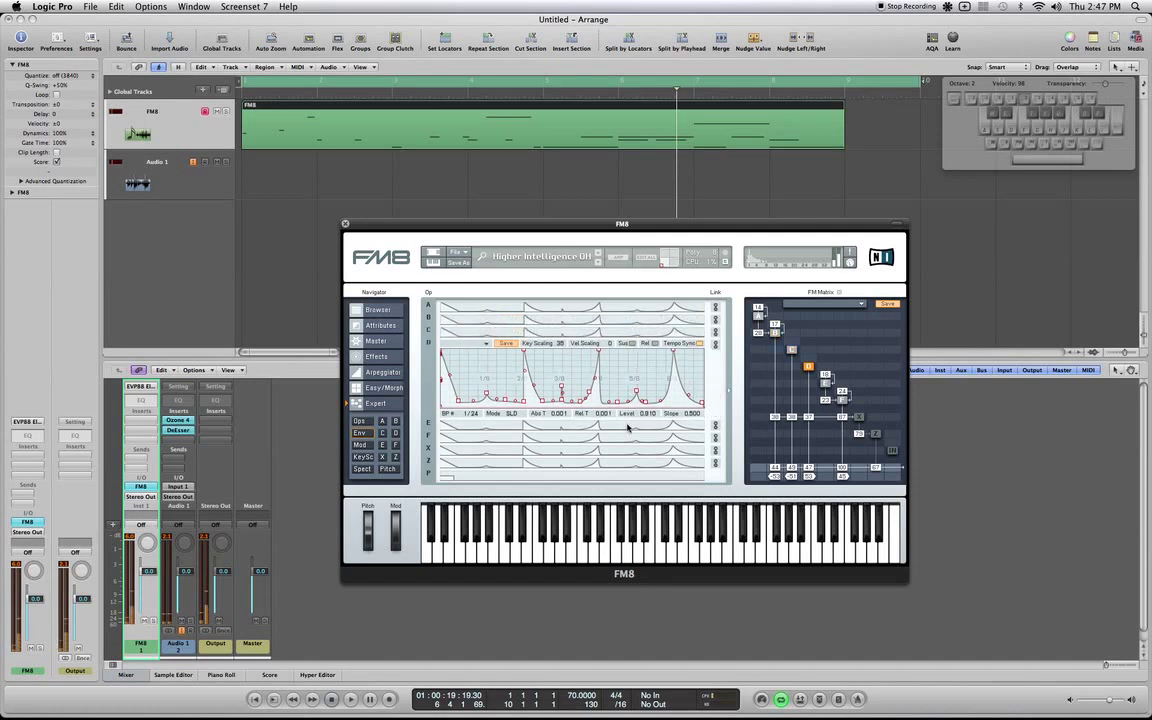
pyautogui.scroll(-1, 634, 350)
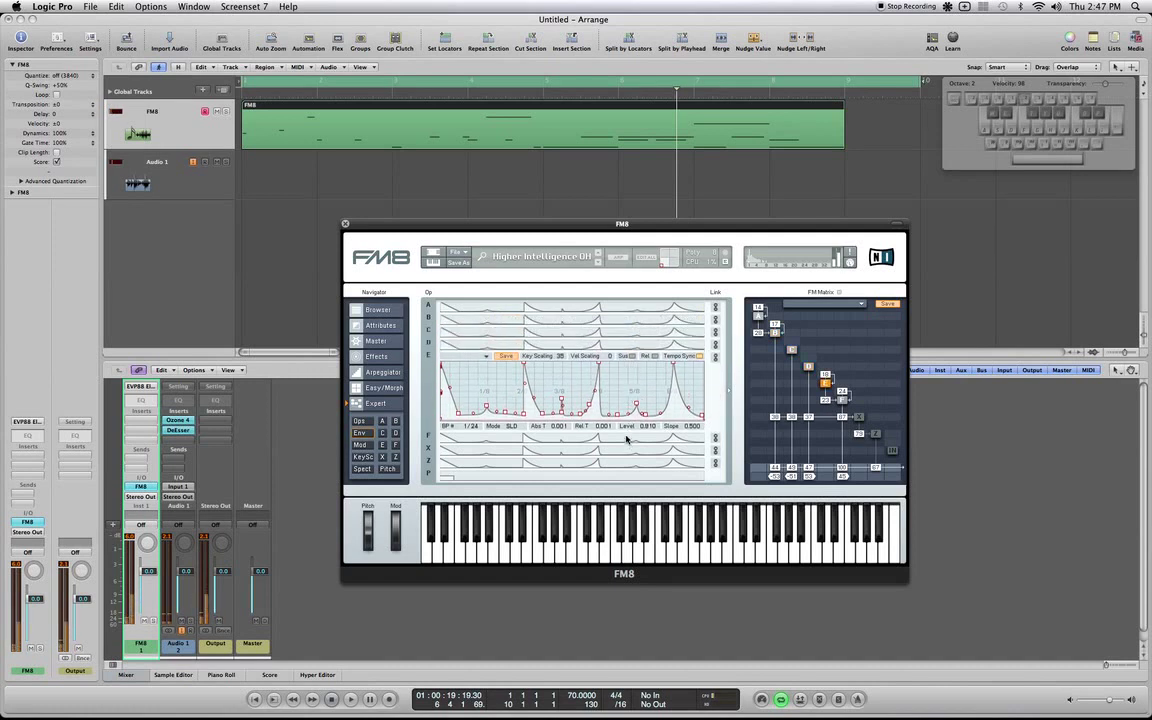
pyautogui.scroll(-1, 633, 368)
pyautogui.scroll(-1, 633, 375)
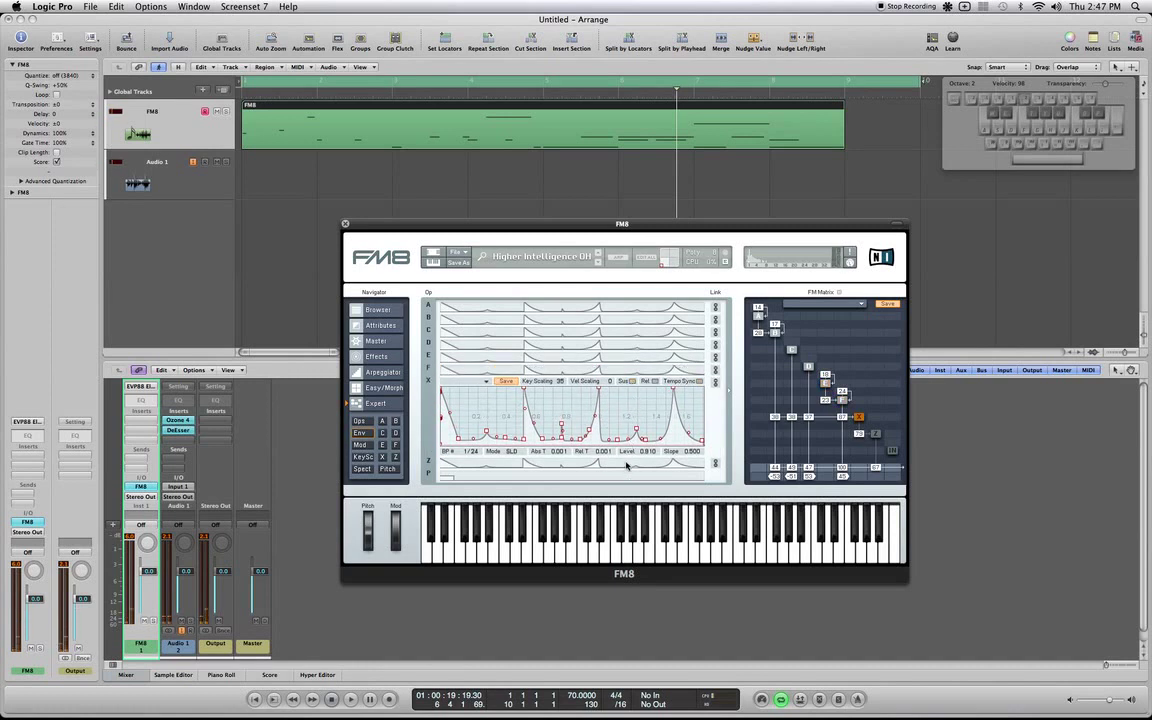
pyautogui.scroll(-1, 631, 400)
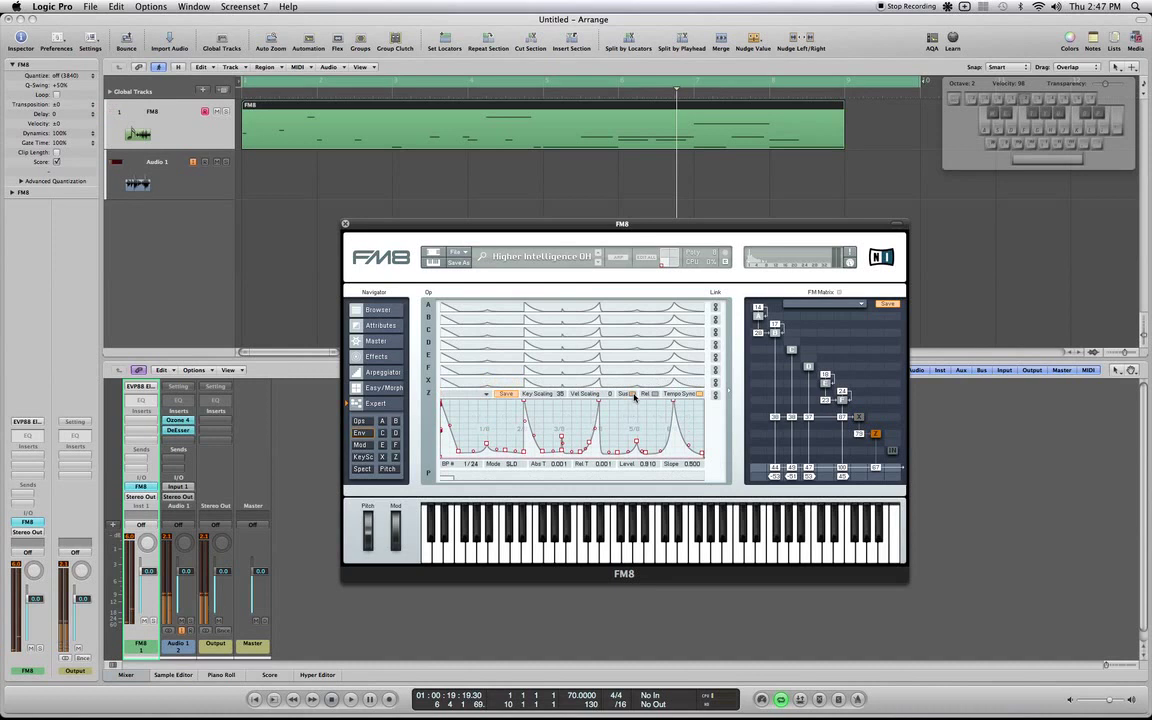
# Step: Show the operator table with A–F ratios and waveforms, e.g. D at 0.5019 Sawtooth
pyautogui.click(361, 422)
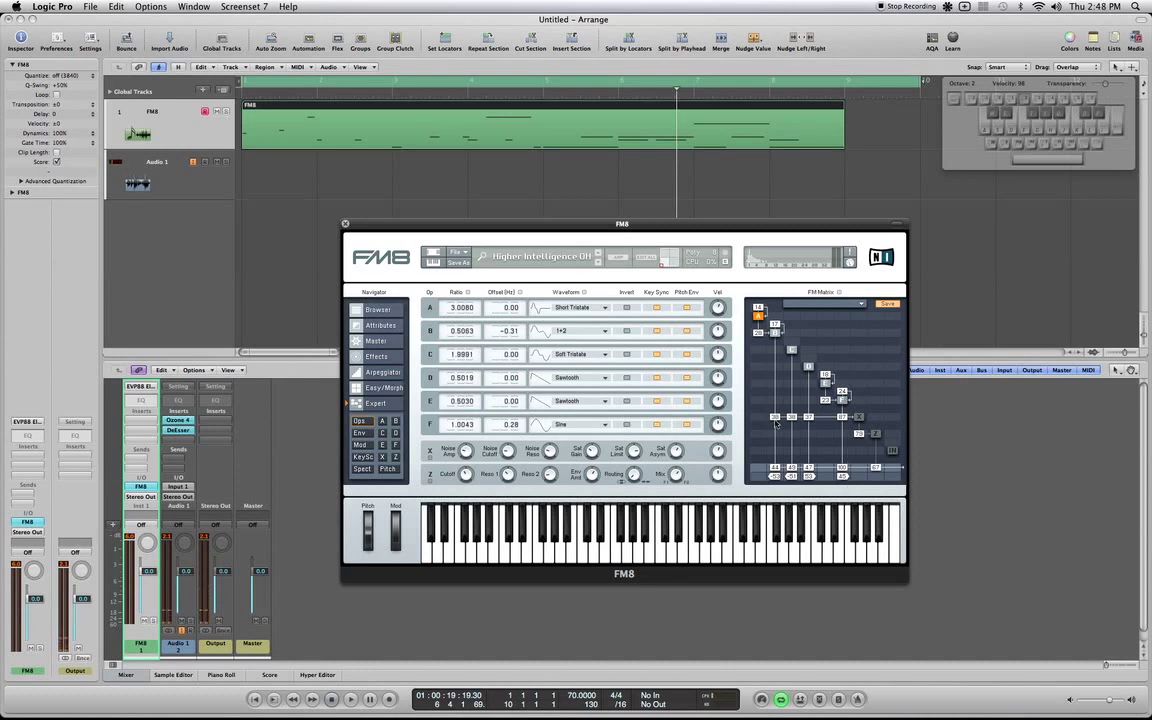
# Step: Display operator X's Noise and Saturator settings above its 24-breakpoint envelope
pyautogui.click(859, 417)
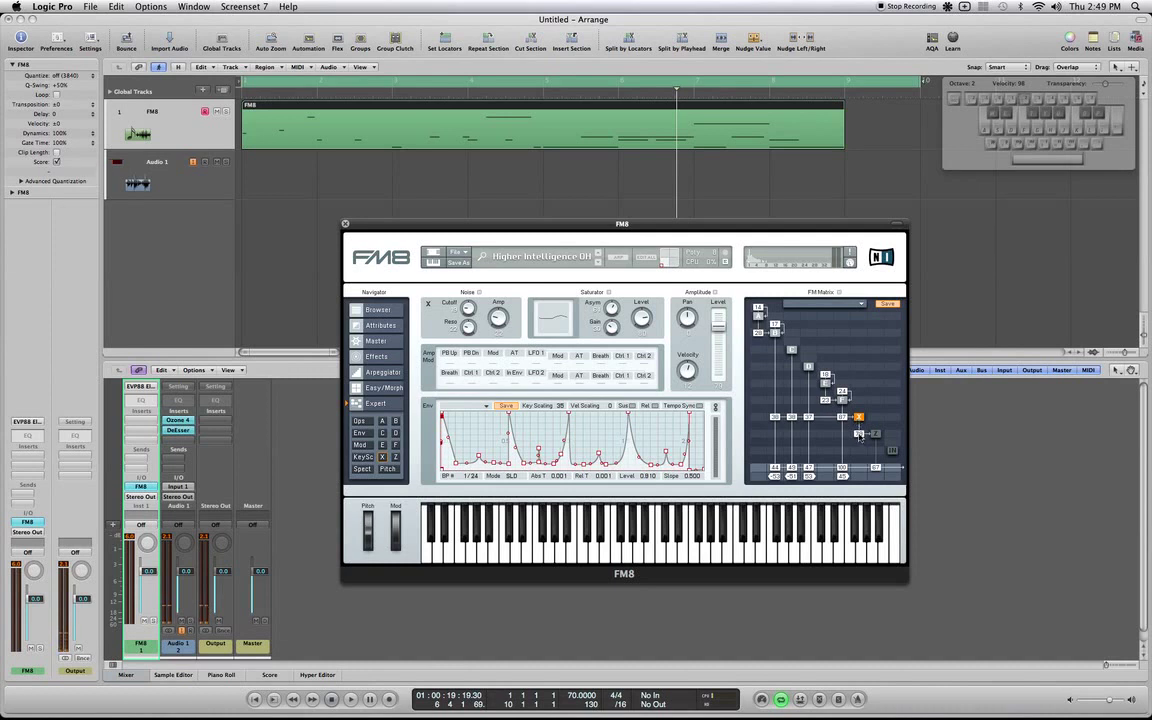
# Step: Show operator Z's filter and routing settings, then audition E2, G2, D2, A5 and E5
pyautogui.click(875, 434)
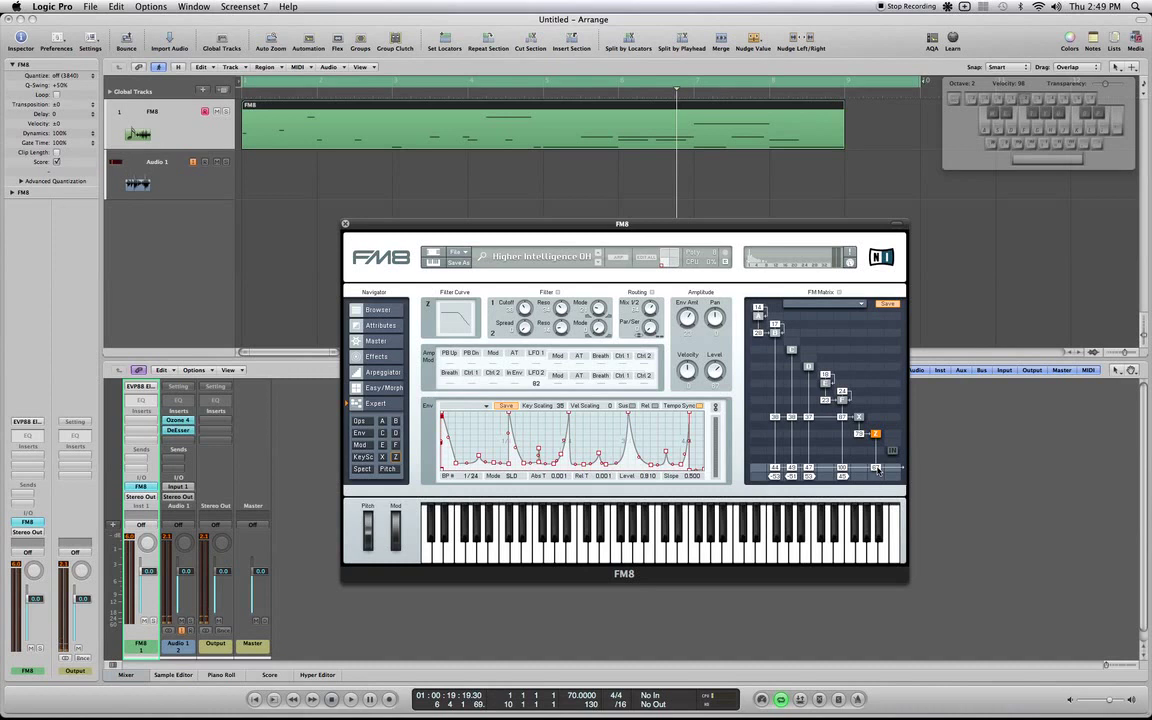
pyautogui.press('d')
pyautogui.press('g')
pyautogui.press('s')
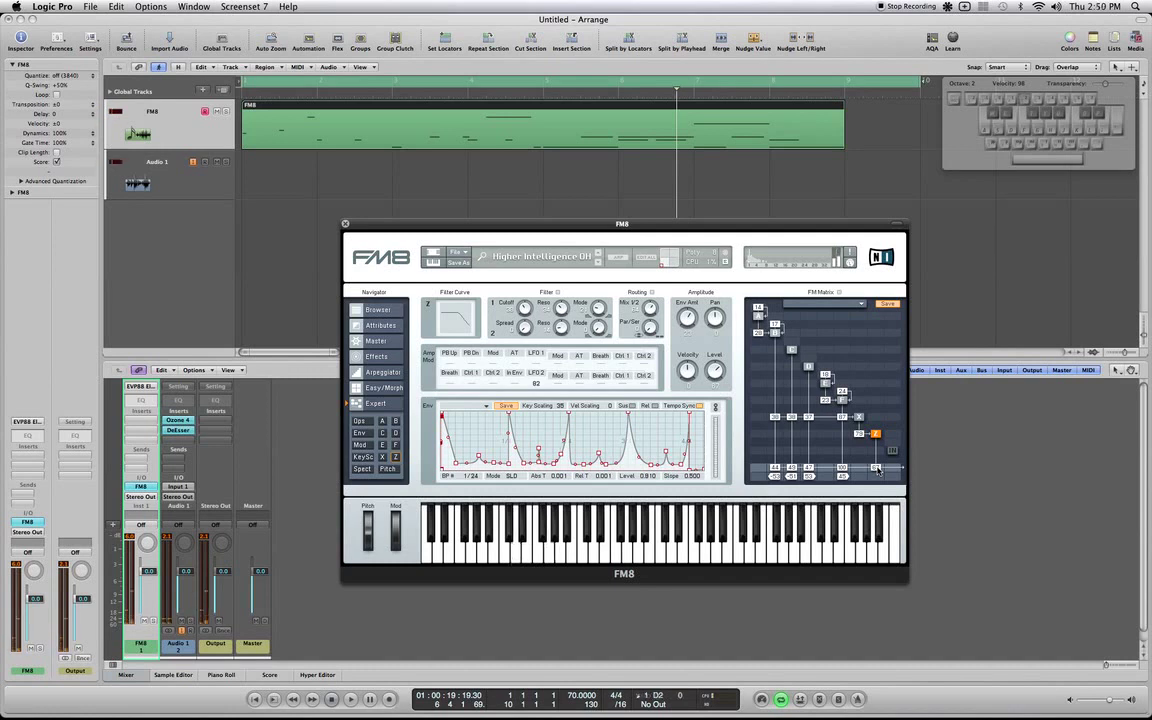
pyautogui.press('x')
pyautogui.press('x')
pyautogui.press('x')
pyautogui.press('f')
pyautogui.press('h')
pyautogui.press('d')
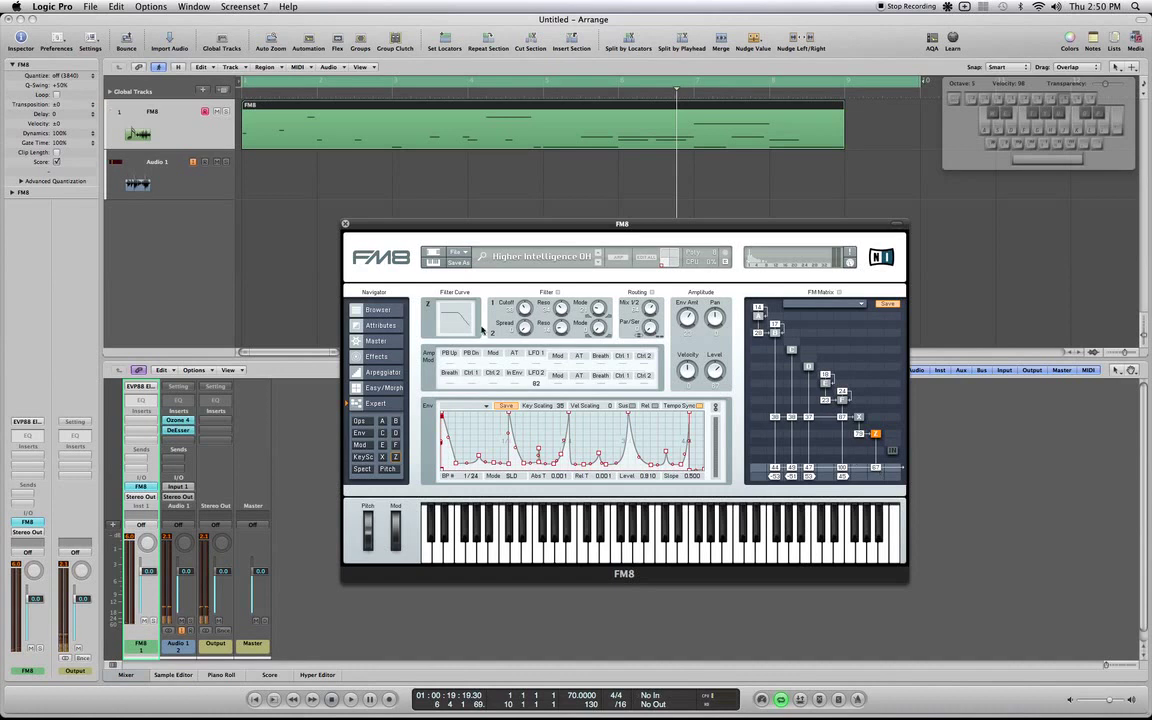
# Step: Show FM8's Master page, try Unison Voices at 1, then set it back to 2
pyautogui.click(386, 342)
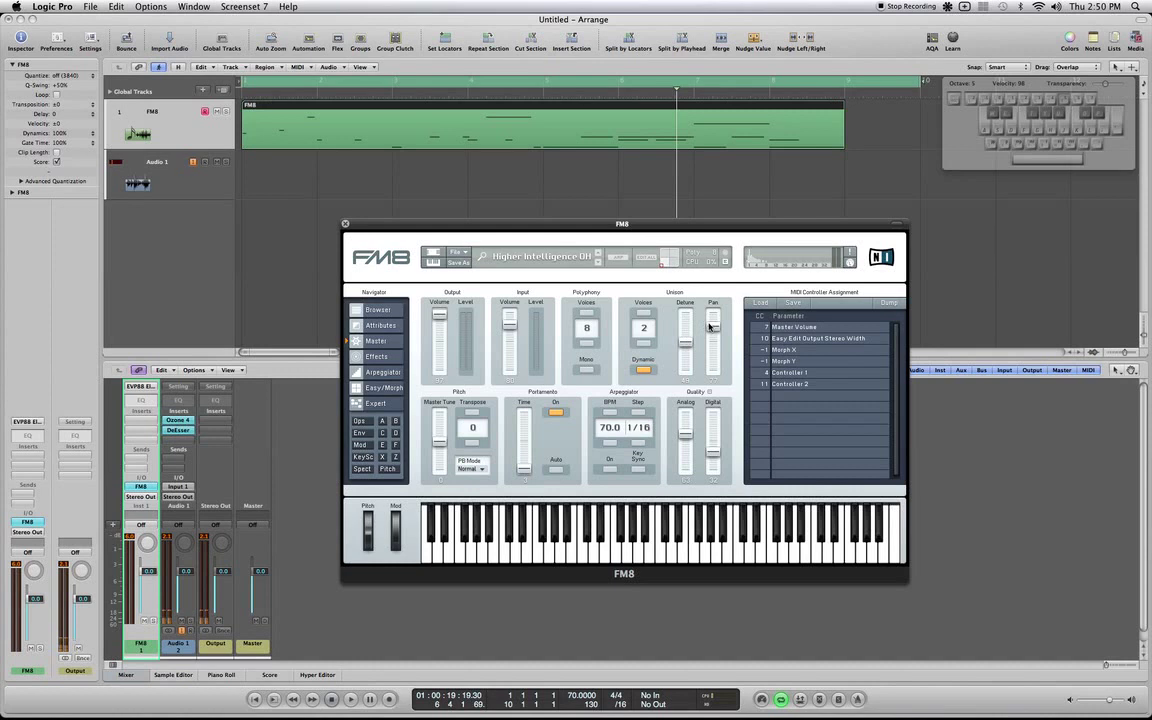
pyautogui.click(643, 343)
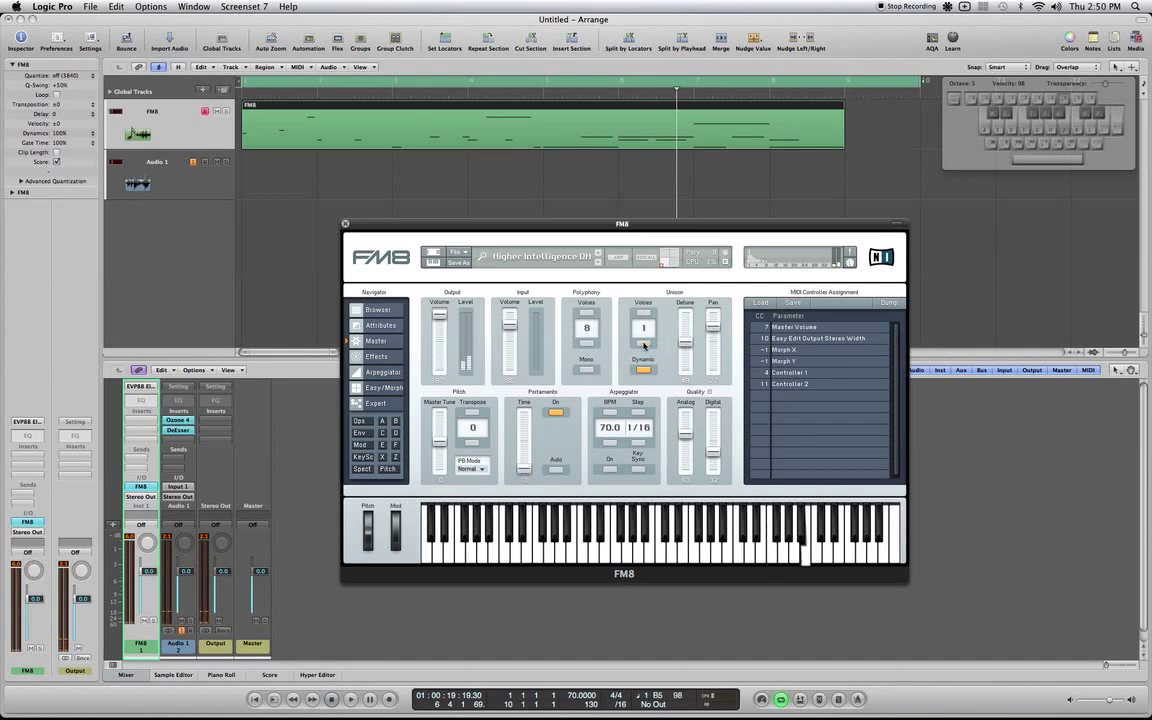
pyautogui.click(645, 313)
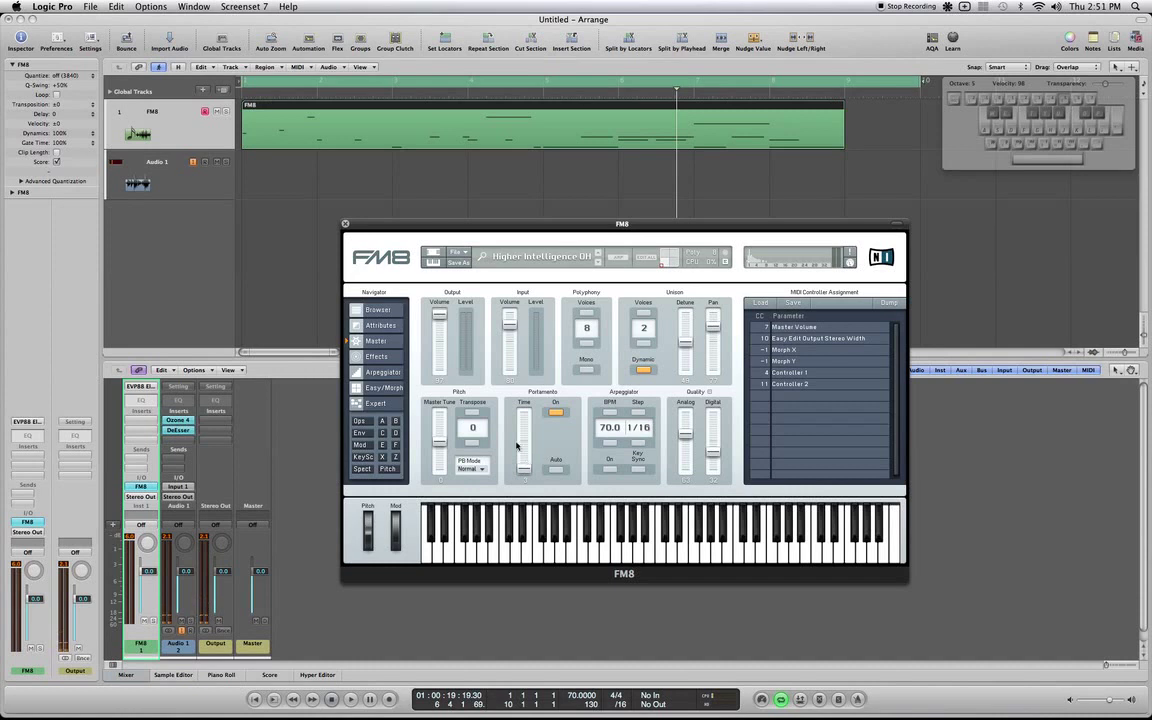
# Step: Switch on FM8's Chorus/Delay effect and play a note to audition it
pyautogui.click(378, 357)
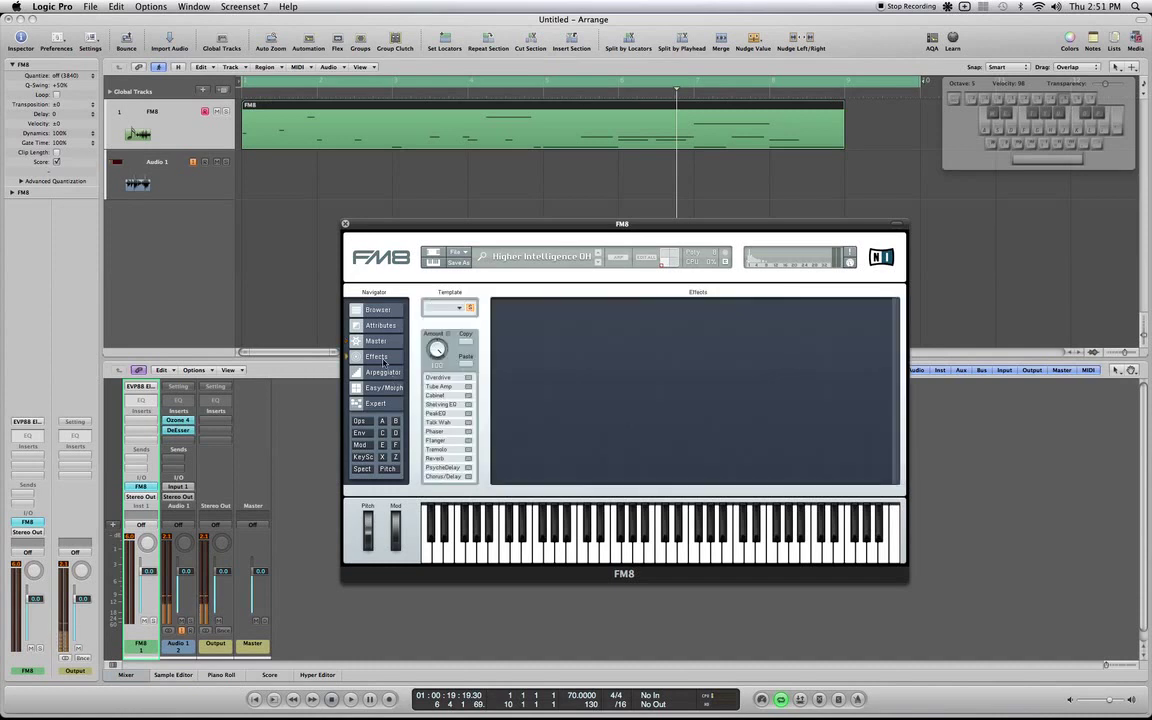
pyautogui.click(469, 477)
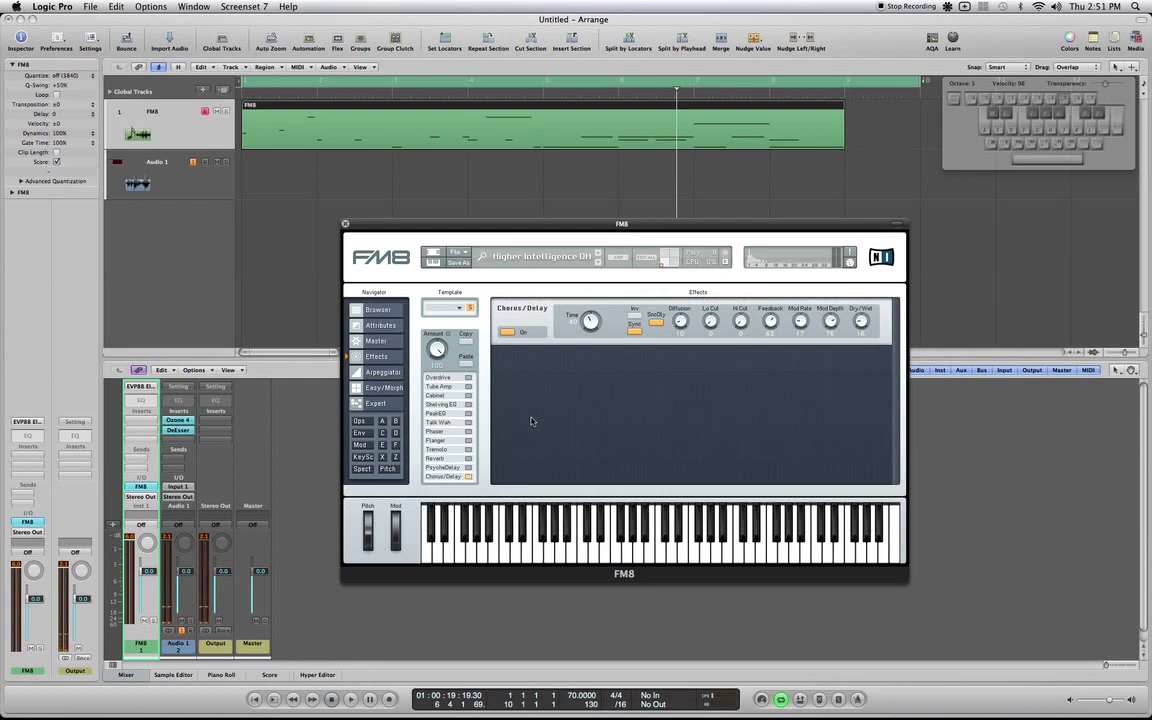
pyautogui.press('d')
pyautogui.press('d')
# Step: Switch on PsycheDelay with Reverse and Pitch -12, auditioning it with test notes
pyautogui.click(363, 434)
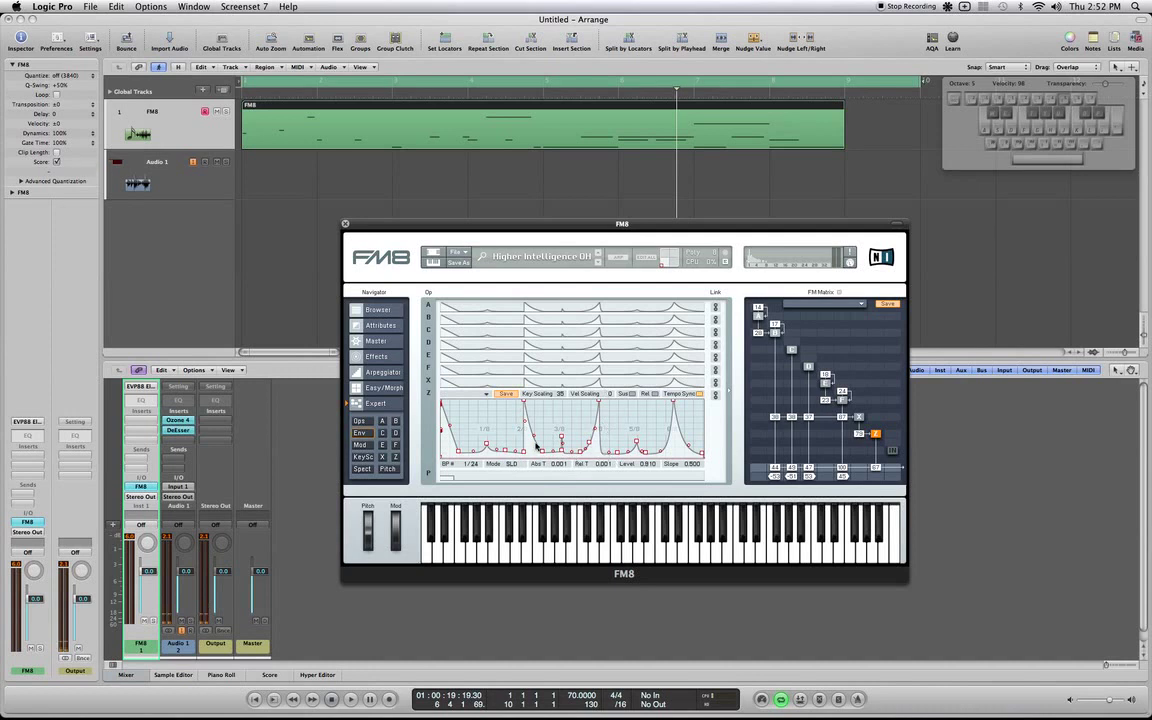
pyautogui.click(376, 356)
pyautogui.click(467, 469)
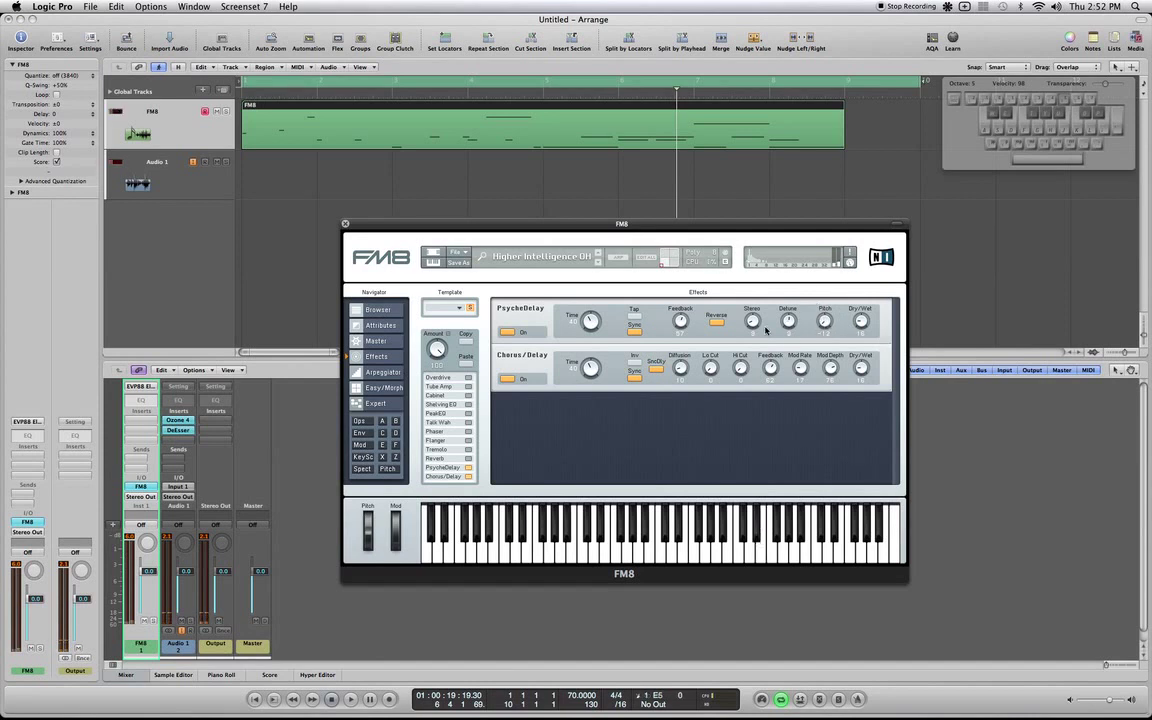
pyautogui.press('g')
pyautogui.press('d')
# Step: Show FM8's A–F operator table and audition the patch with notes including A5, E5, F5, D5
pyautogui.click(361, 424)
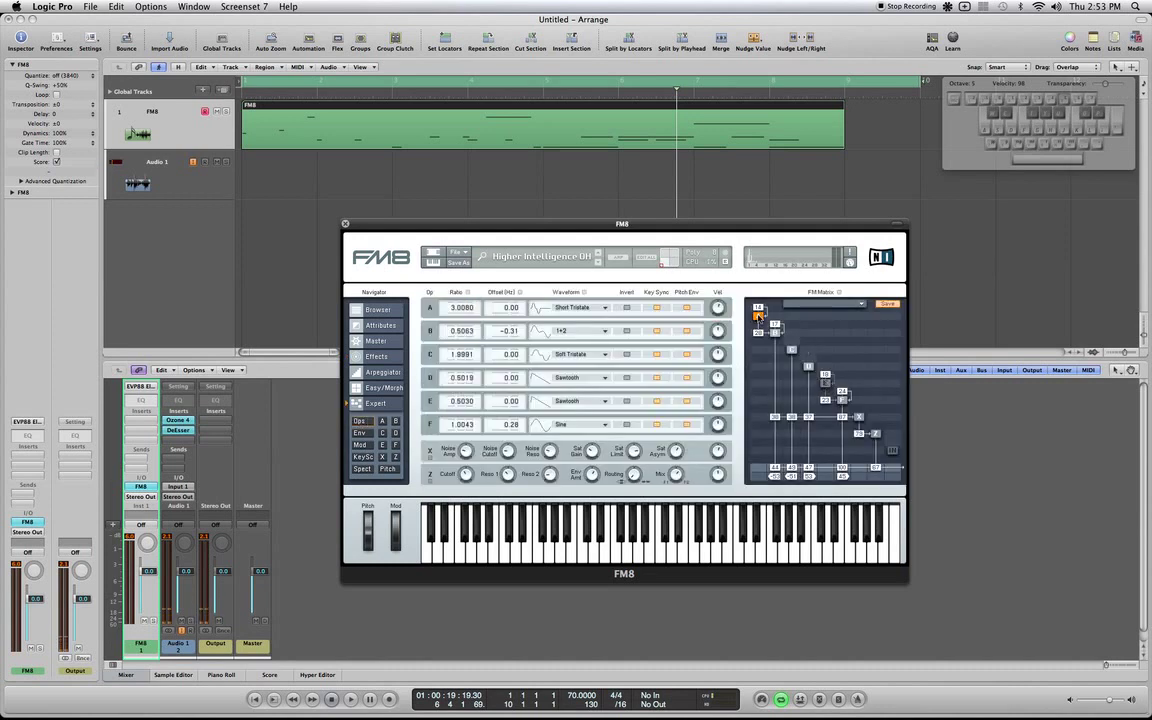
pyautogui.press('h')
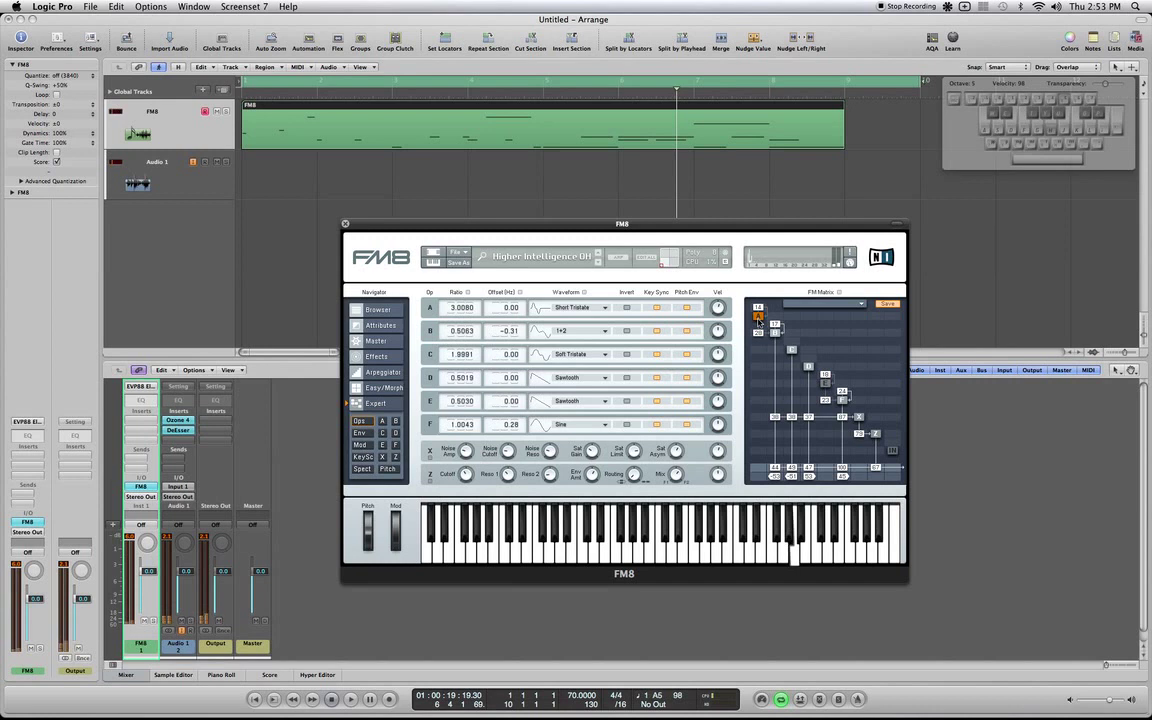
pyautogui.press('d')
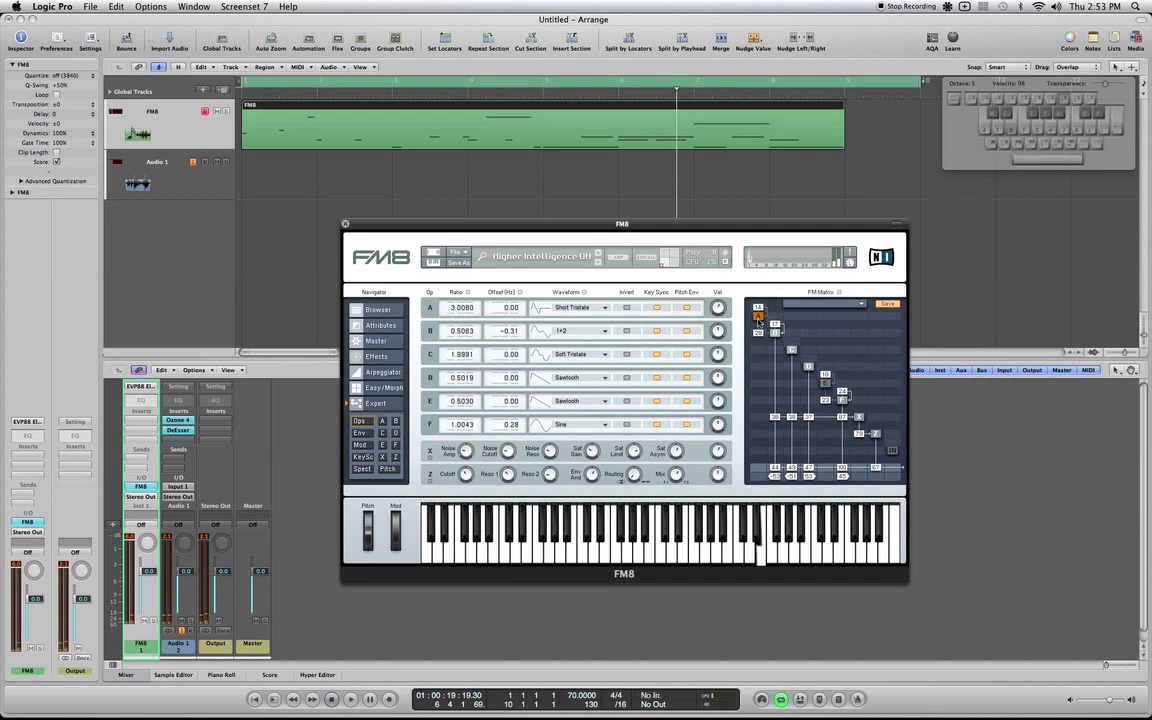
pyautogui.press('j')
pyautogui.press('f')
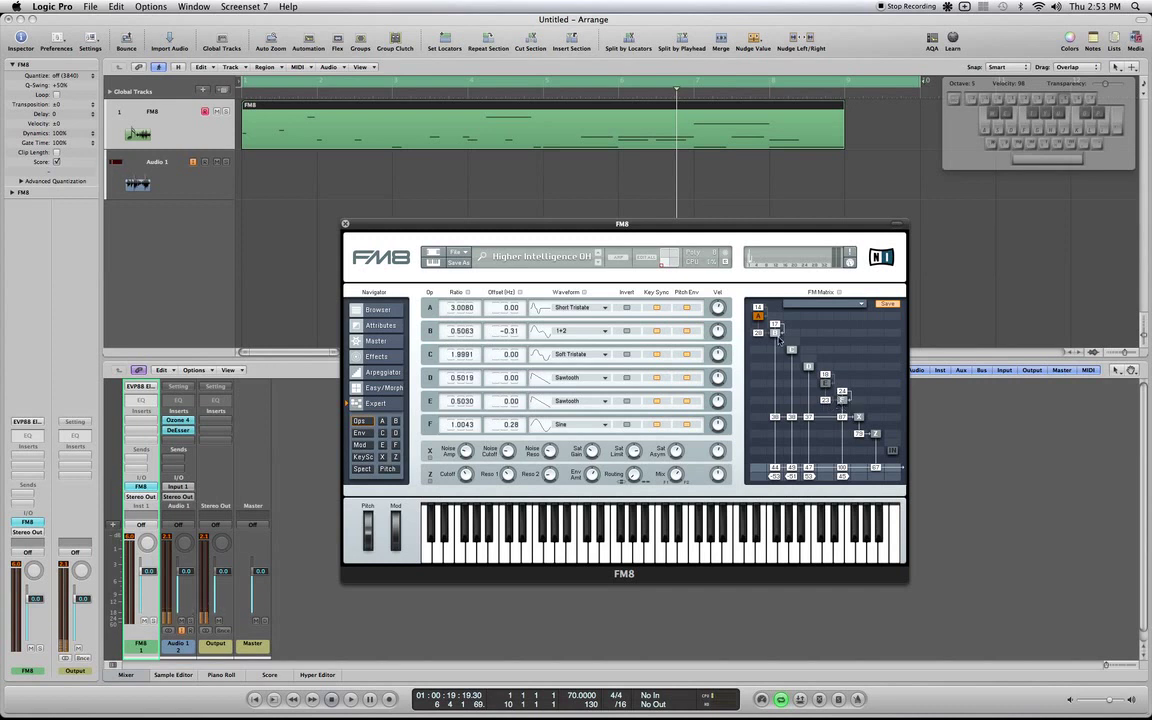
pyautogui.press('h')
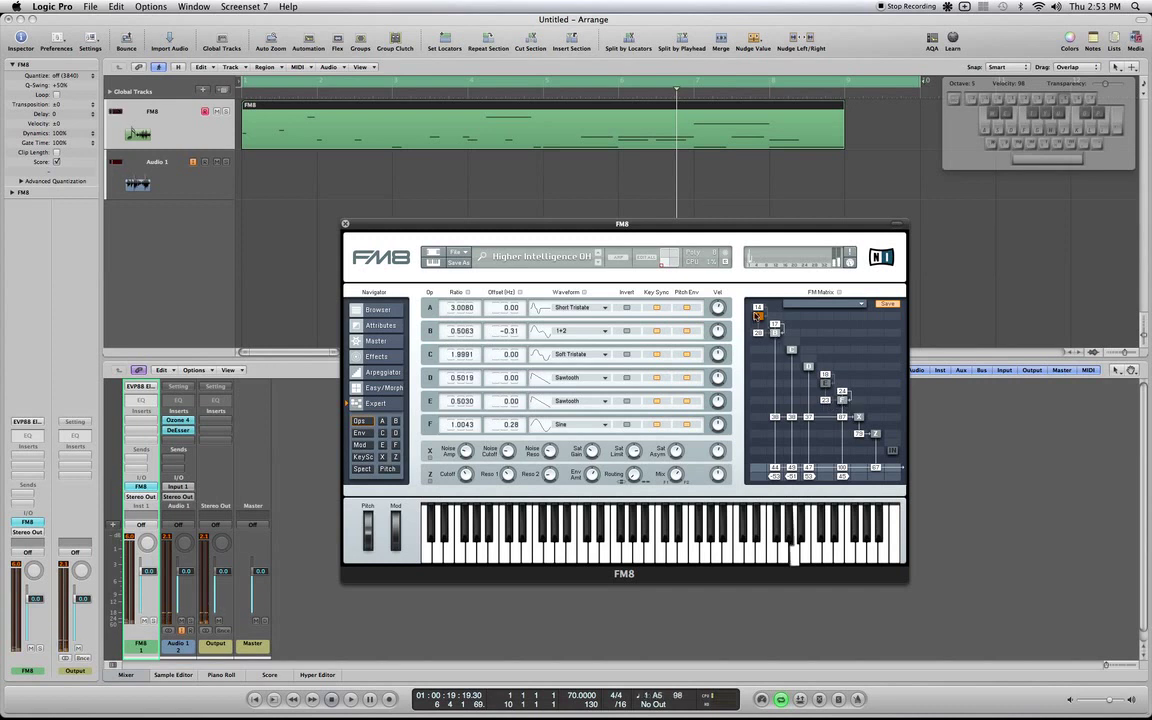
pyautogui.press('d')
pyautogui.press('f')
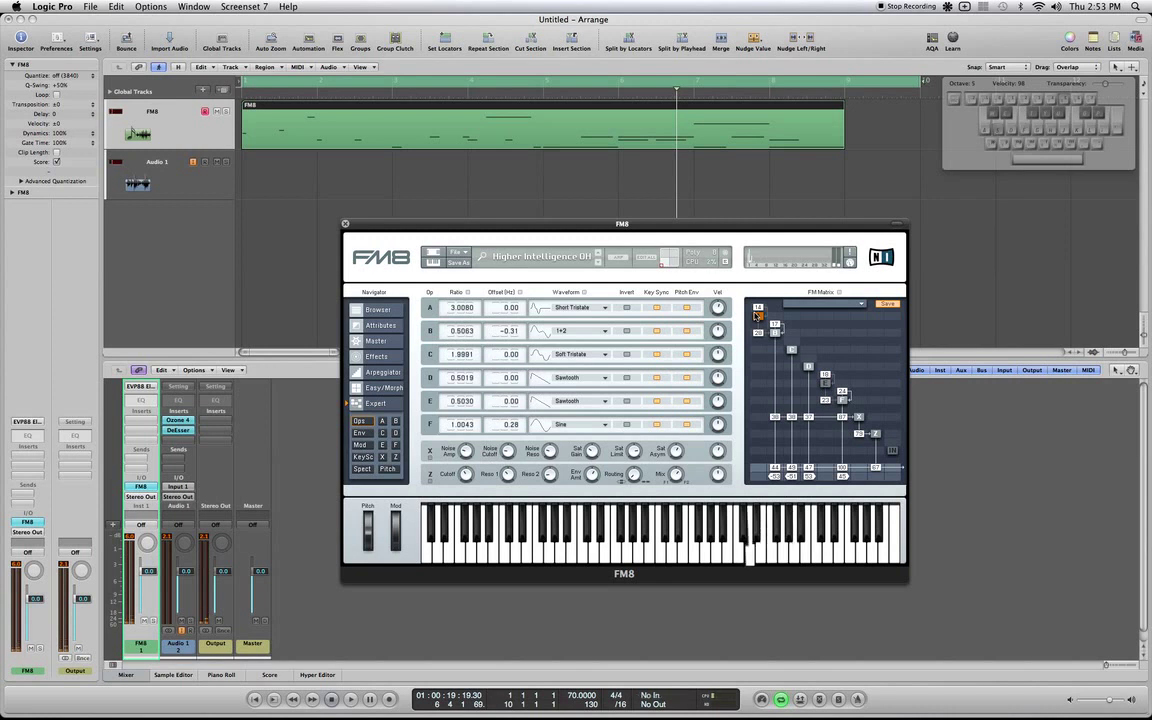
pyautogui.press('s')
# Step: Open the FM8 region in the Piano Roll and move the FM8 window up clear of the notes
pyautogui.click(376, 356)
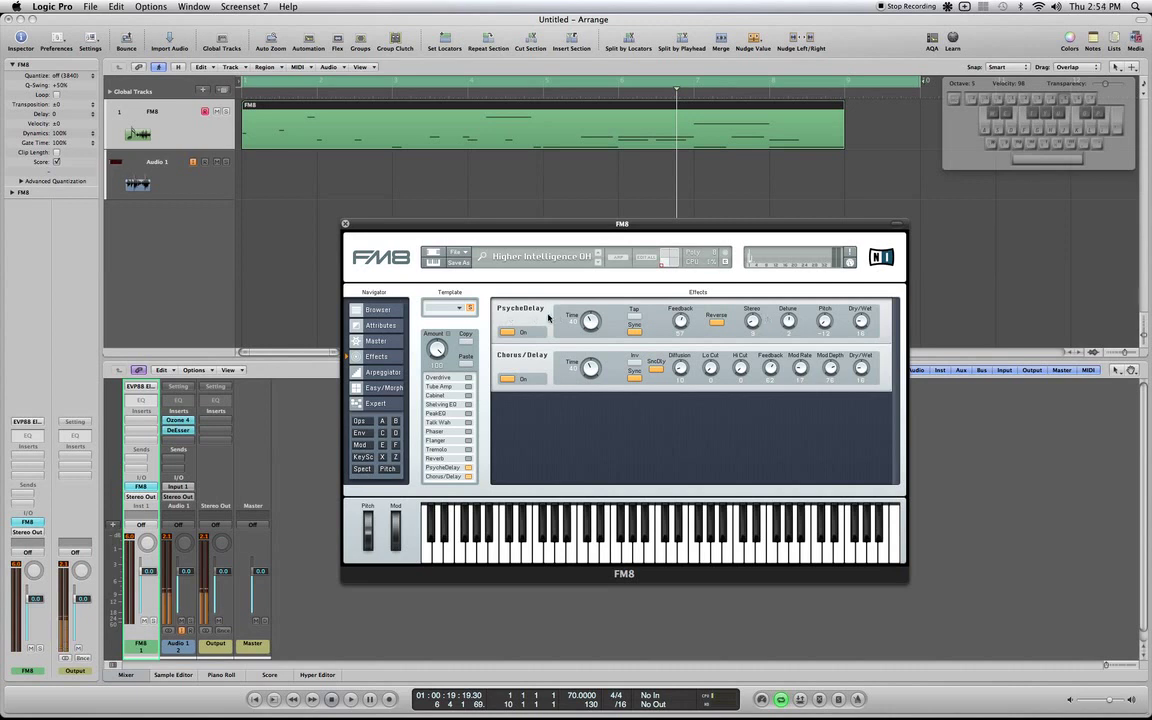
pyautogui.doubleClick(388, 111)
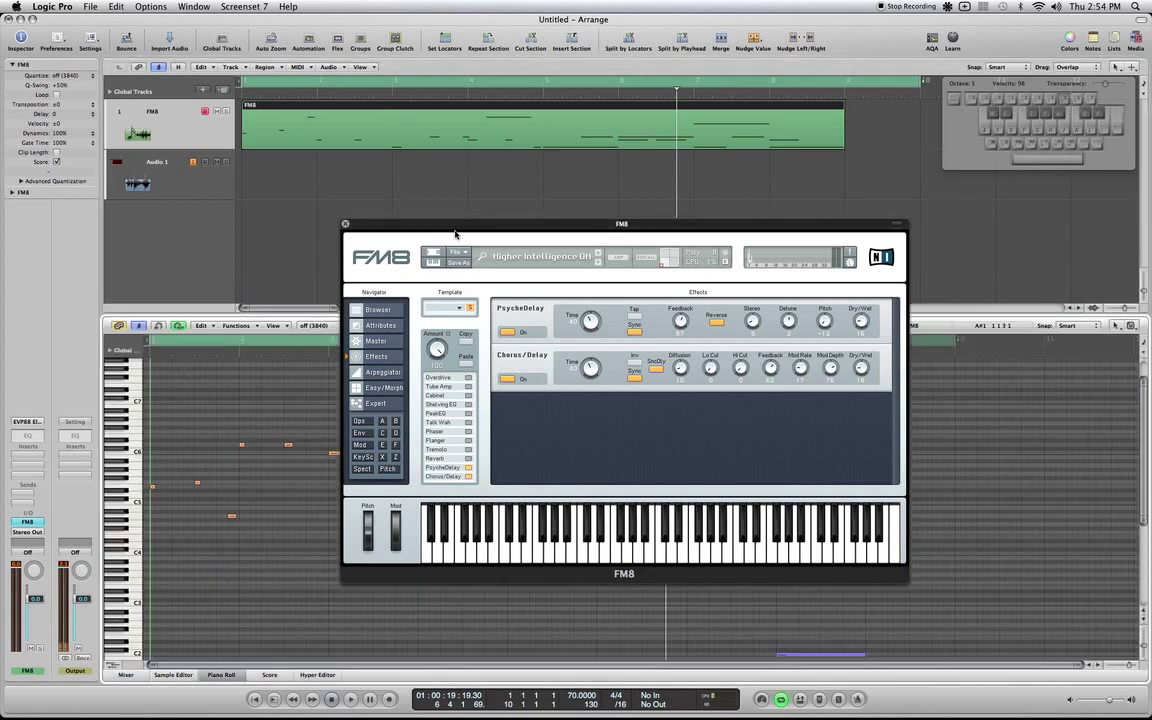
pyautogui.moveTo(429, 226); pyautogui.dragTo(321, 41)
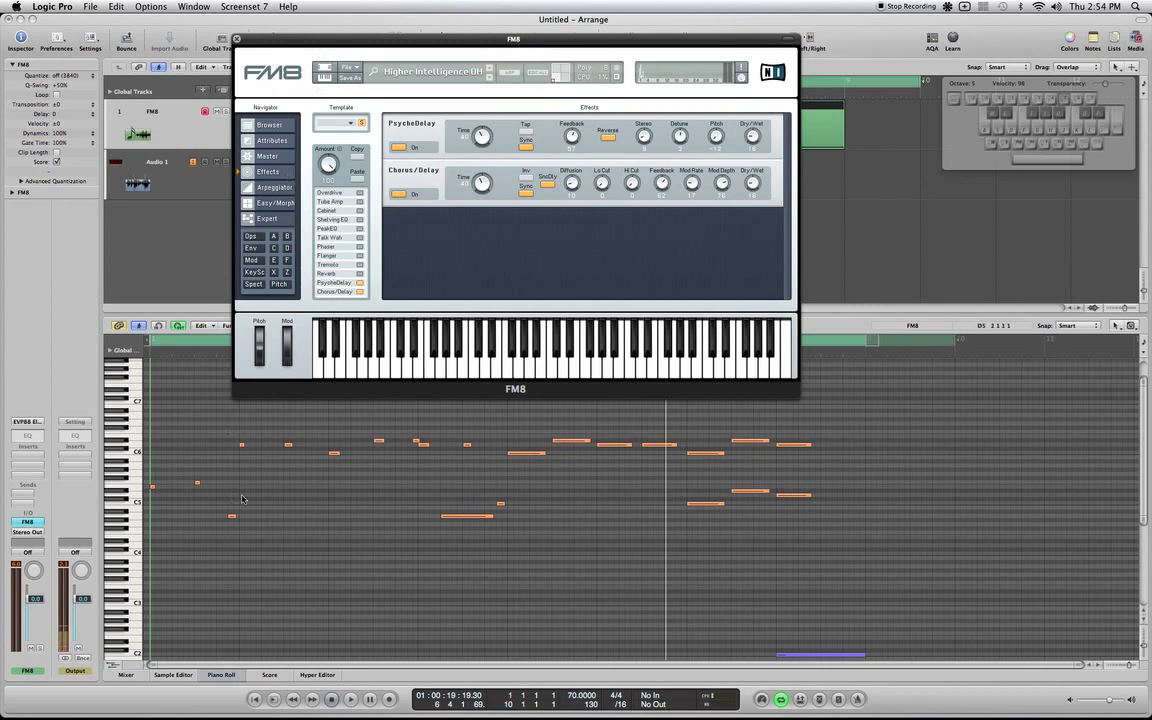
pyautogui.scroll(-1, 366, 566)
pyautogui.scroll(-5, 366, 566)
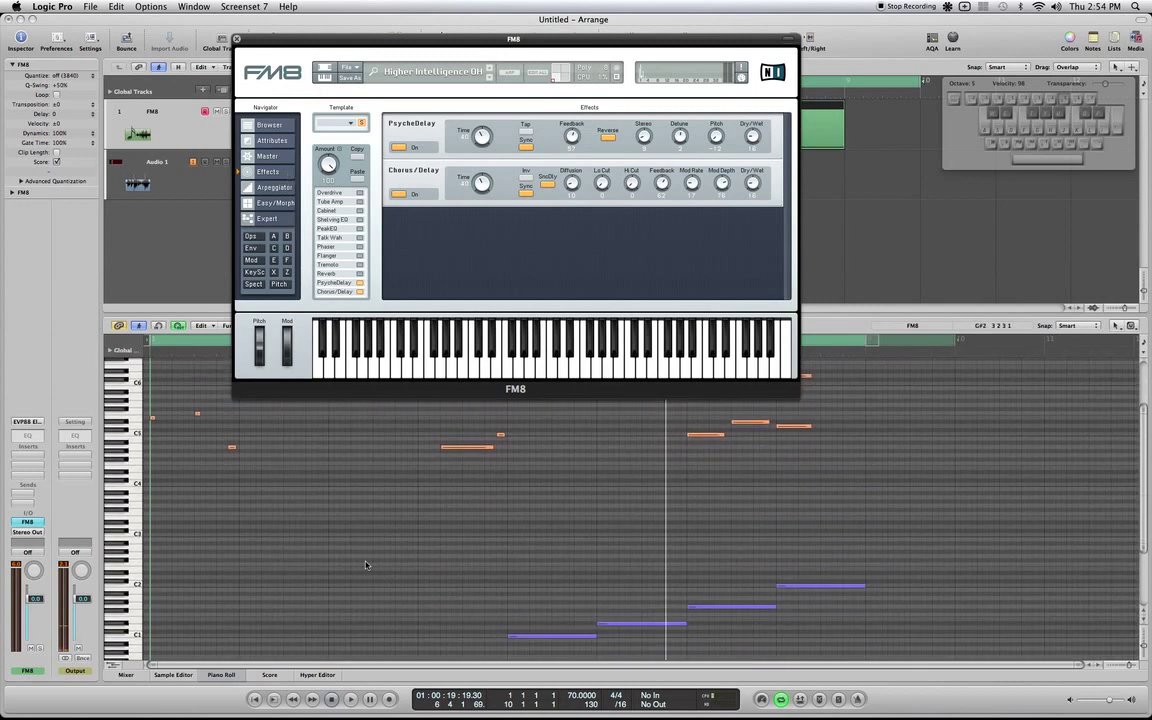
pyautogui.scroll(1, 363, 564)
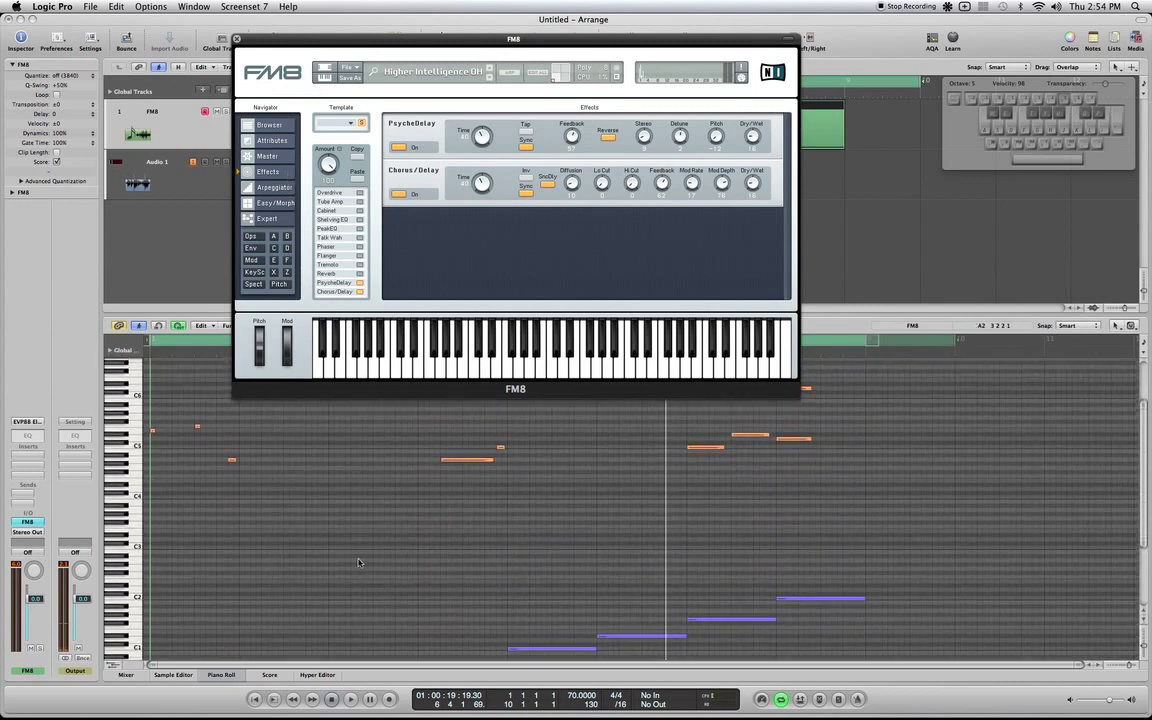
pyautogui.moveTo(502, 40); pyautogui.dragTo(554, 18)
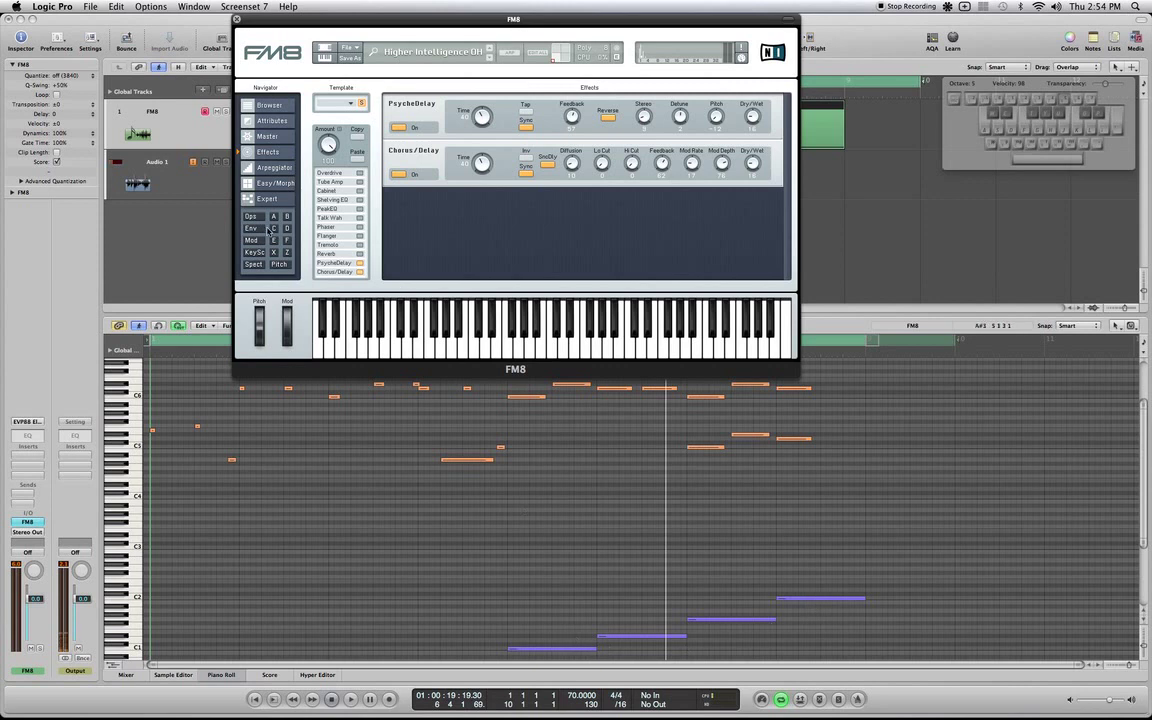
# Step: Show FM8's Expert envelope page and play the sequence from the start, stopping near bar 9
pyautogui.click(262, 198)
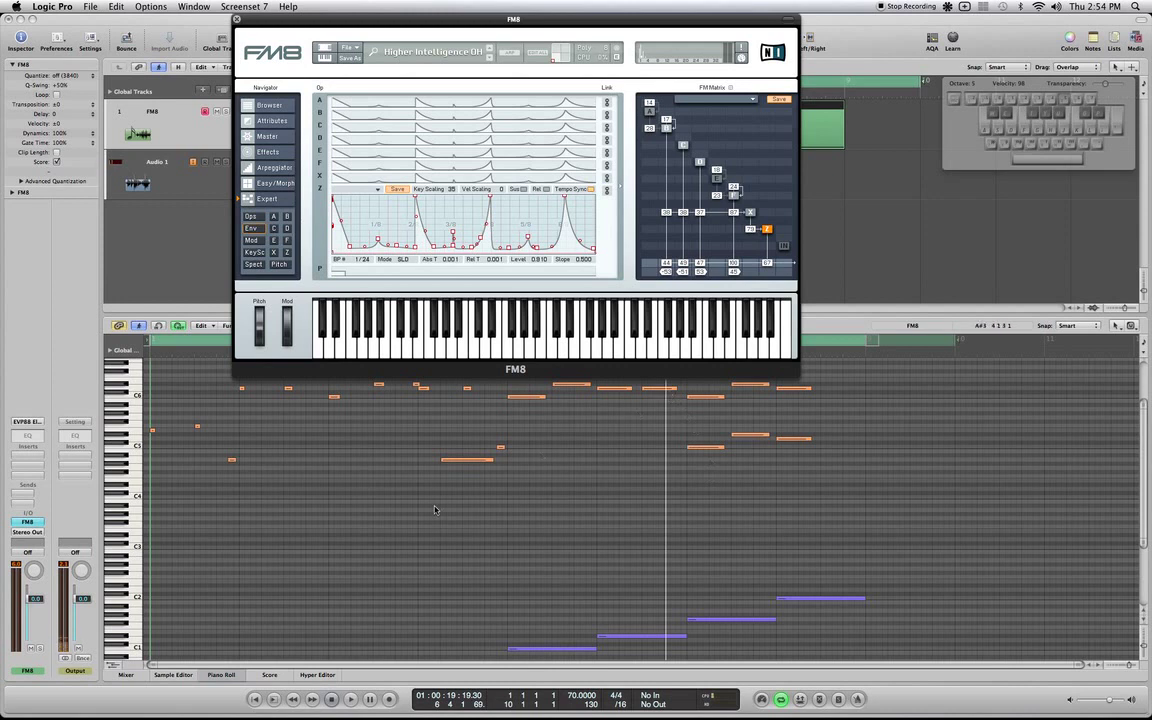
pyautogui.press('Return')
pyautogui.press('space')
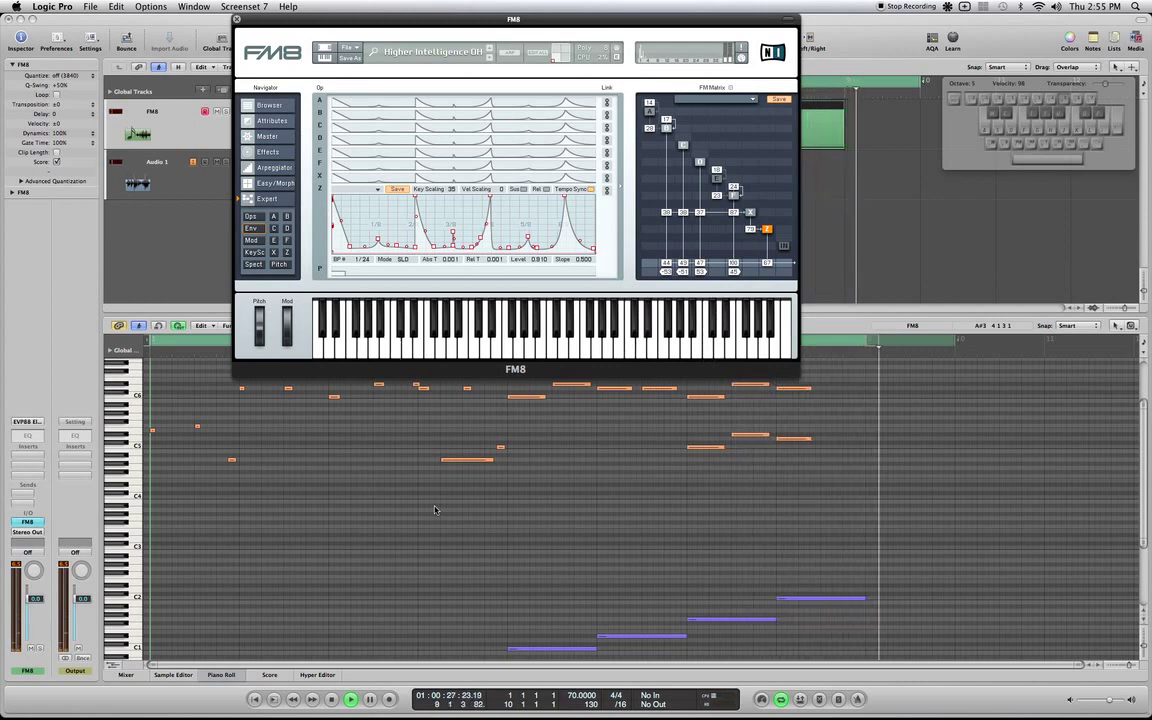
pyautogui.press('space')
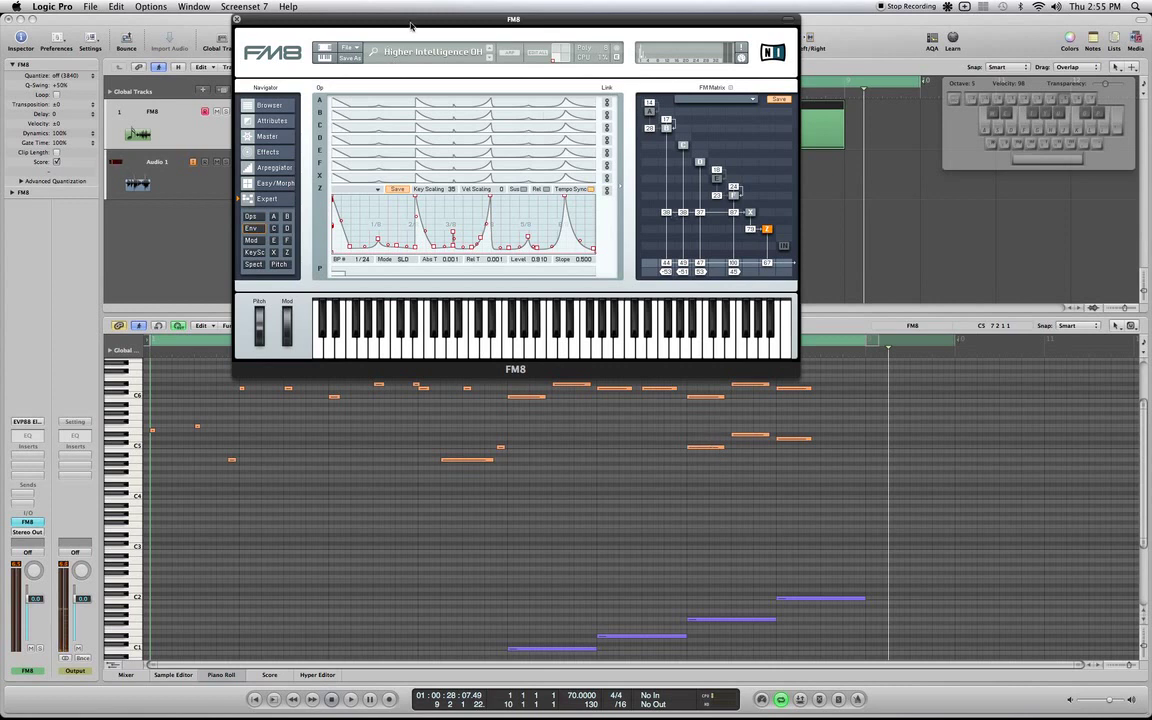
# Step: Lower FM8 onto its operator table, test E5, G5, D5, then replay the sequence from the start
pyautogui.moveTo(372, 19); pyautogui.dragTo(410, 198)
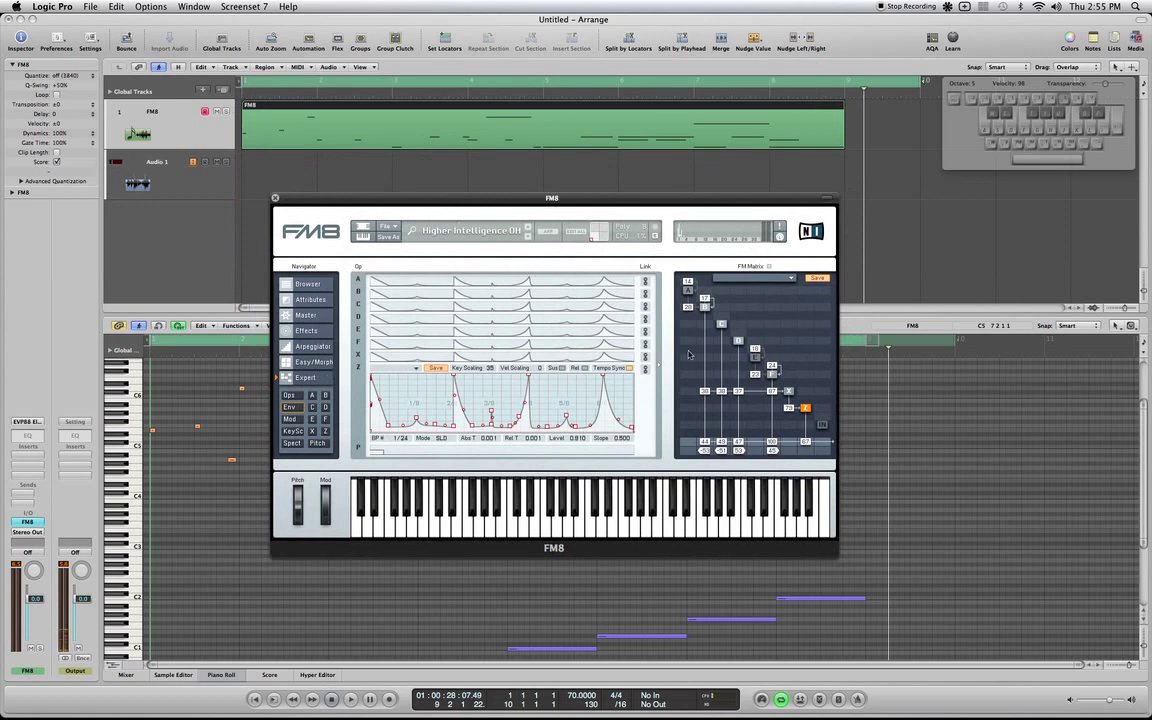
pyautogui.click(289, 395)
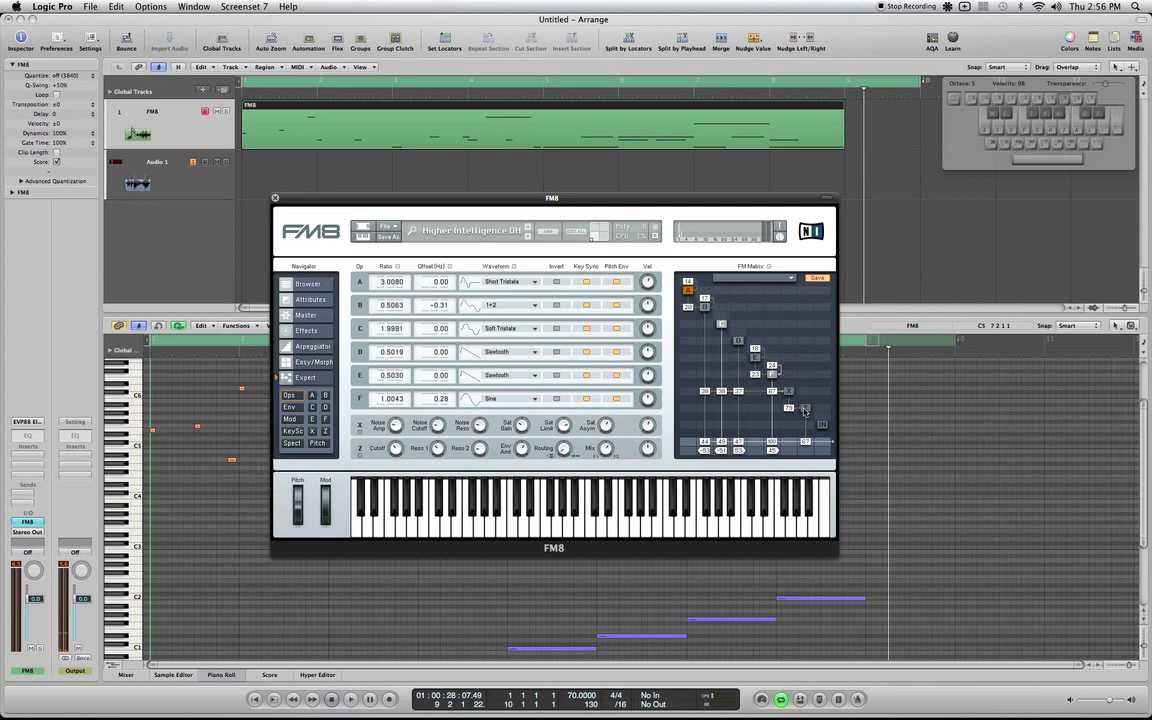
pyautogui.press('d')
pyautogui.press('g')
pyautogui.press('s')
pyautogui.press('space')
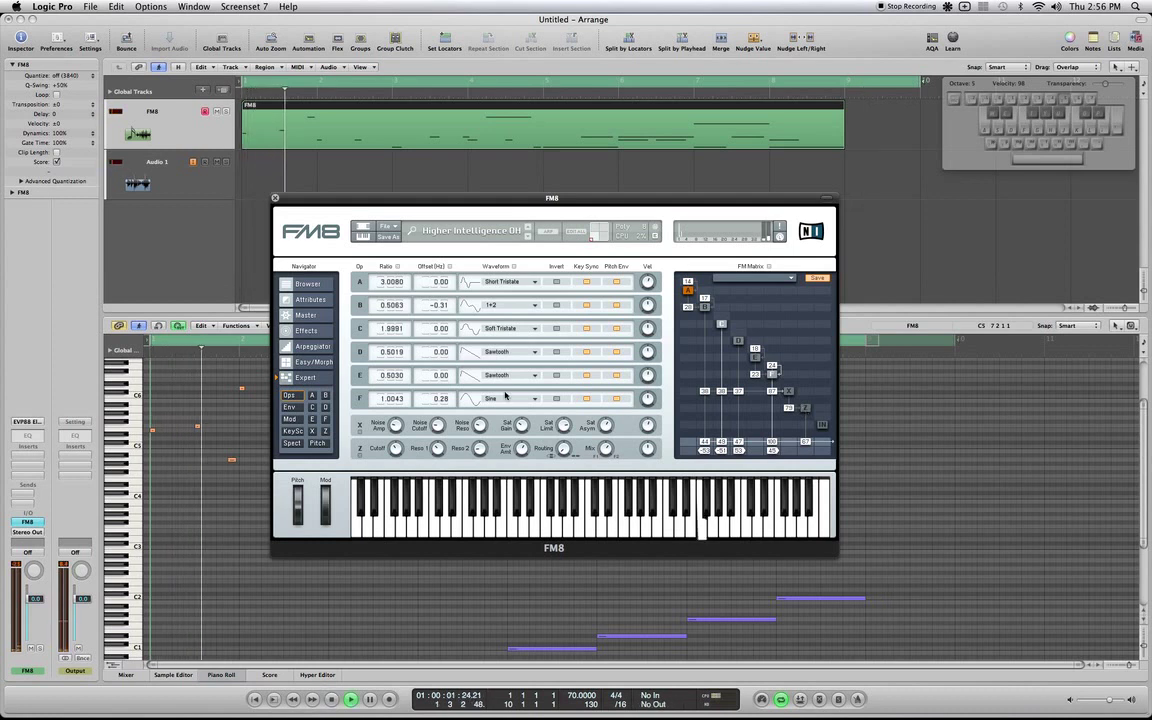